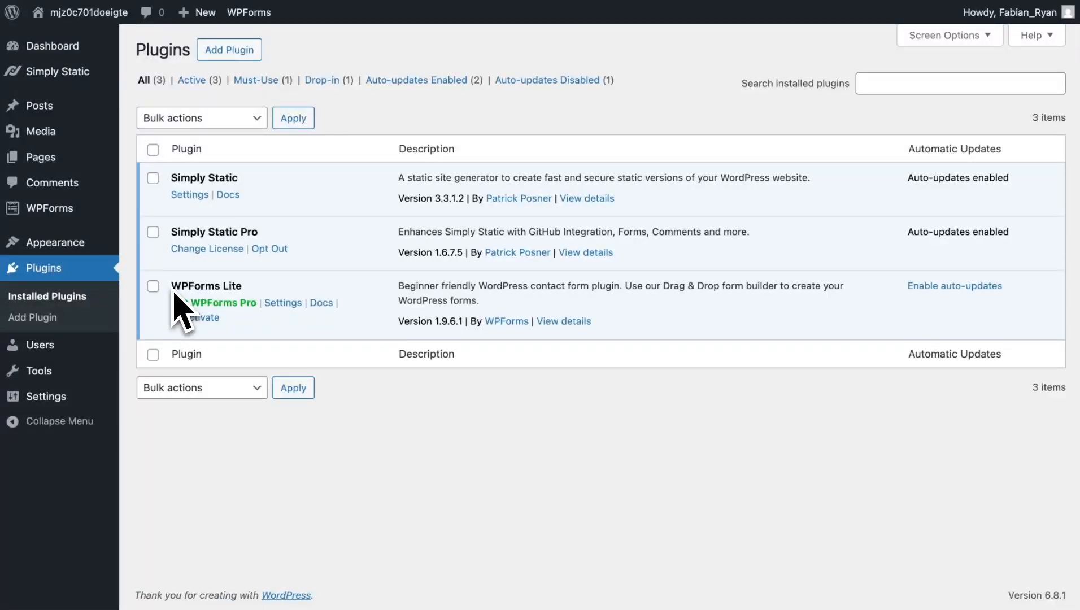
# - Look over the WPForms forms overview, then open the list of all pages
pyautogui.moveTo(73, 210)
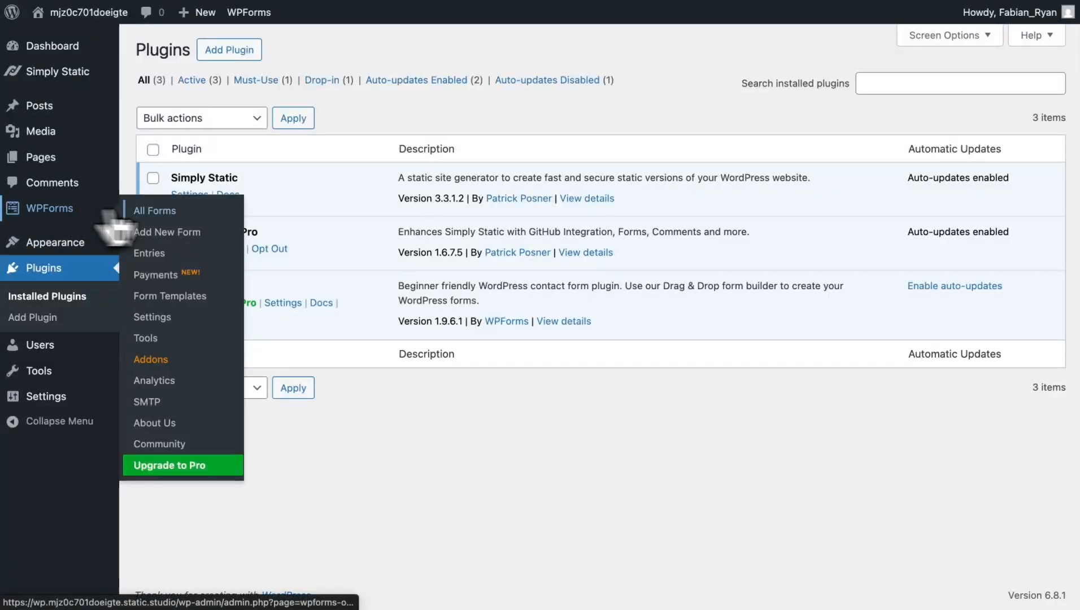
pyautogui.click(142, 210)
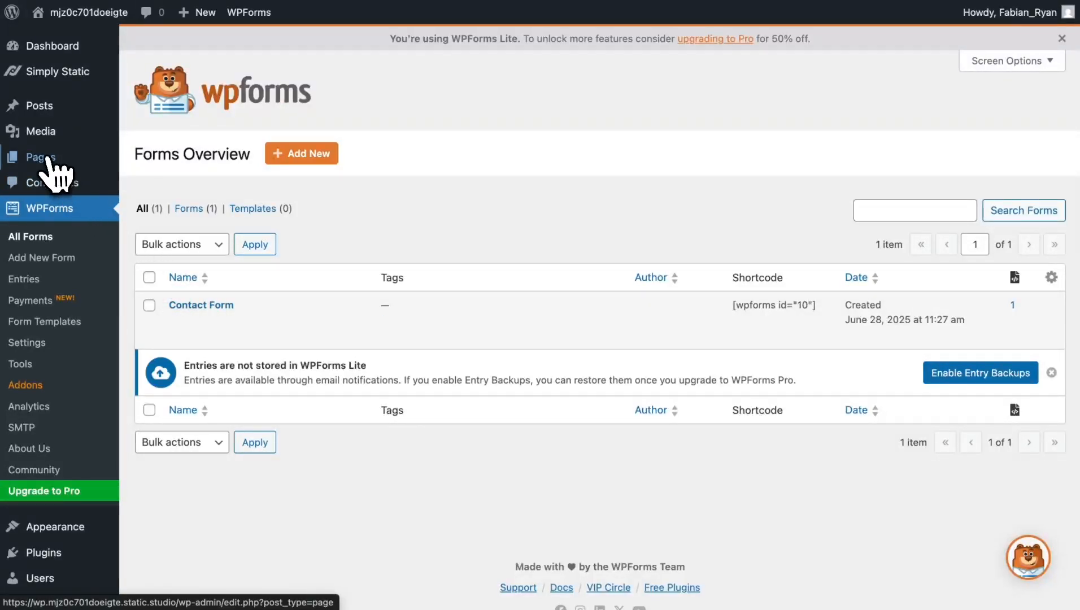
pyautogui.moveTo(51, 159)
pyautogui.click(139, 161)
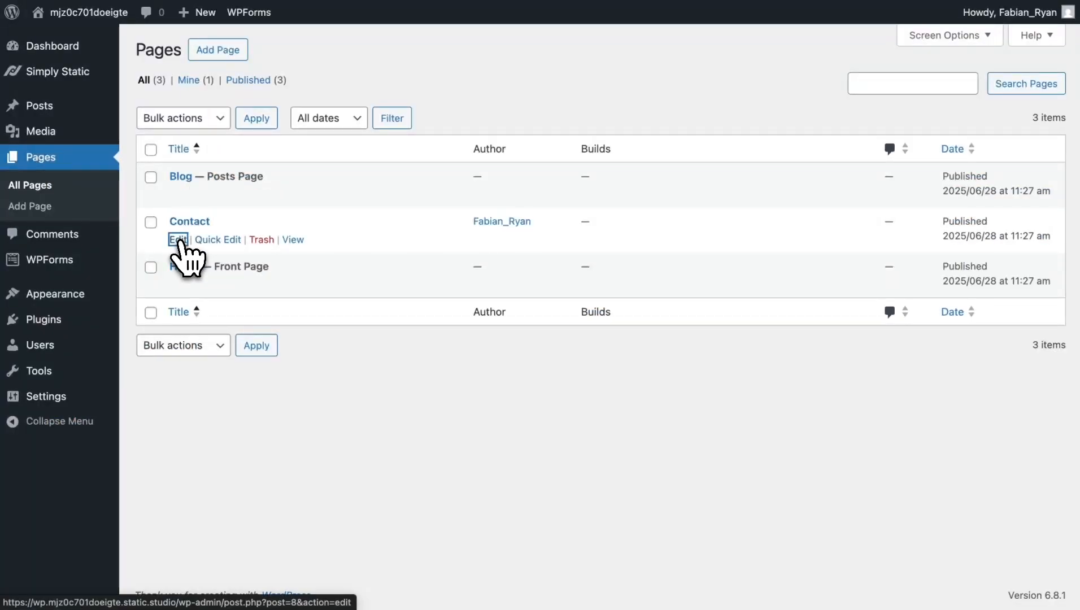
# - Review the Contact page's embedded form in the editor, then return to the Pages list
pyautogui.click(177, 239)
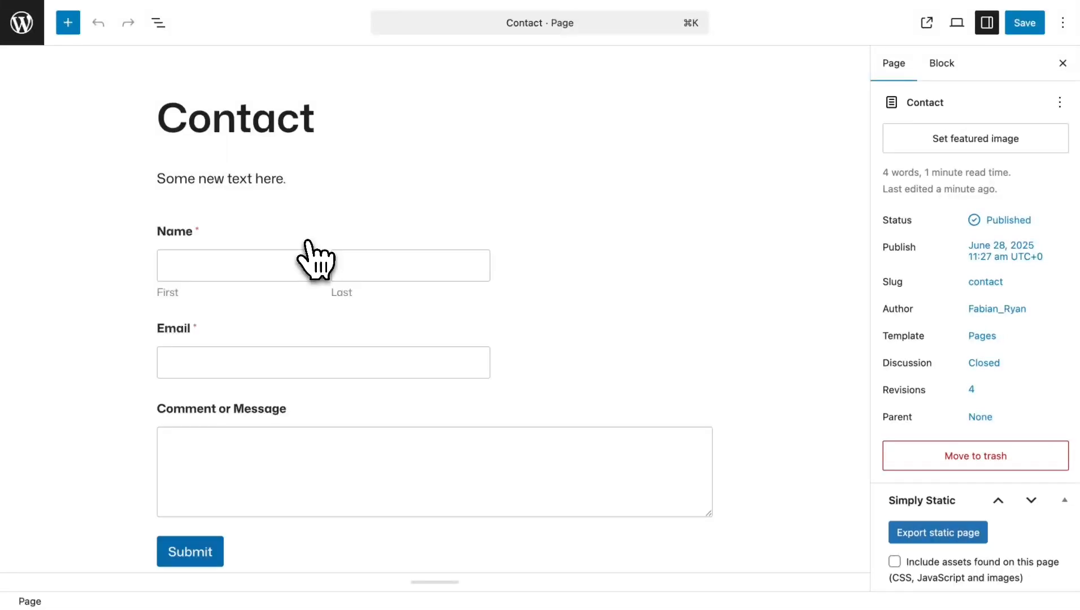
pyautogui.scroll(-3, 312, 282)
pyautogui.scroll(3, 333, 251)
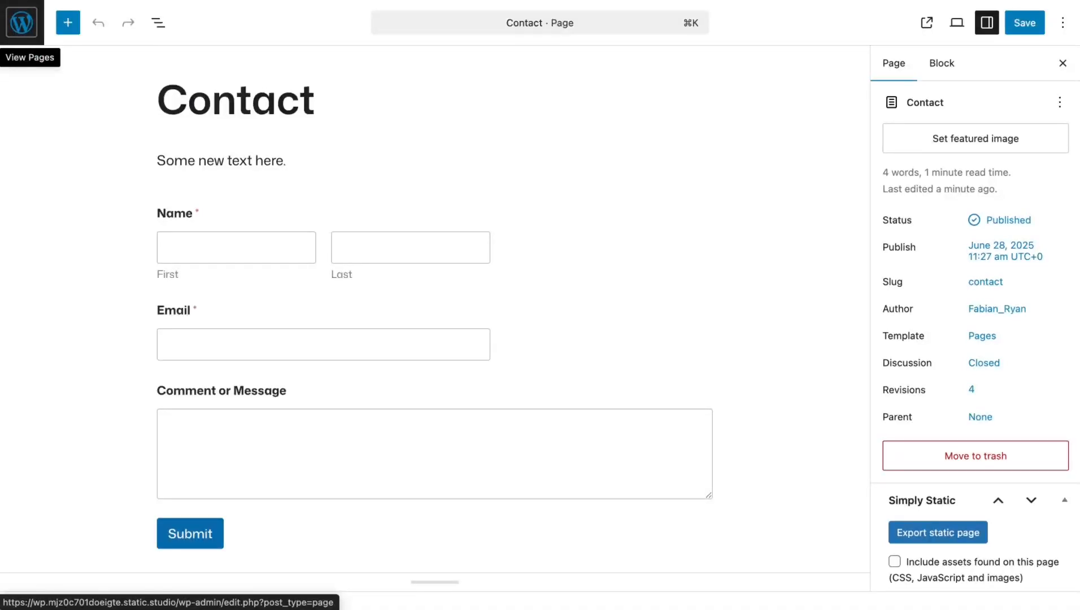
pyautogui.click(22, 22)
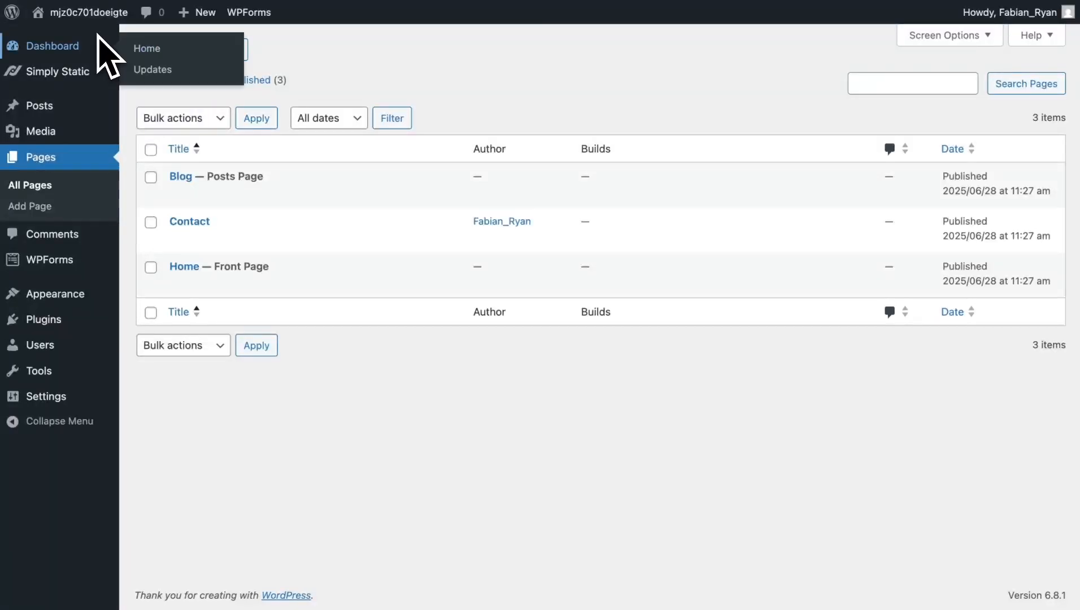
# - Add a new Simply Static form titled 'Contact Form' and review its Studio webhook endpoint and secret settings
pyautogui.moveTo(43, 82)
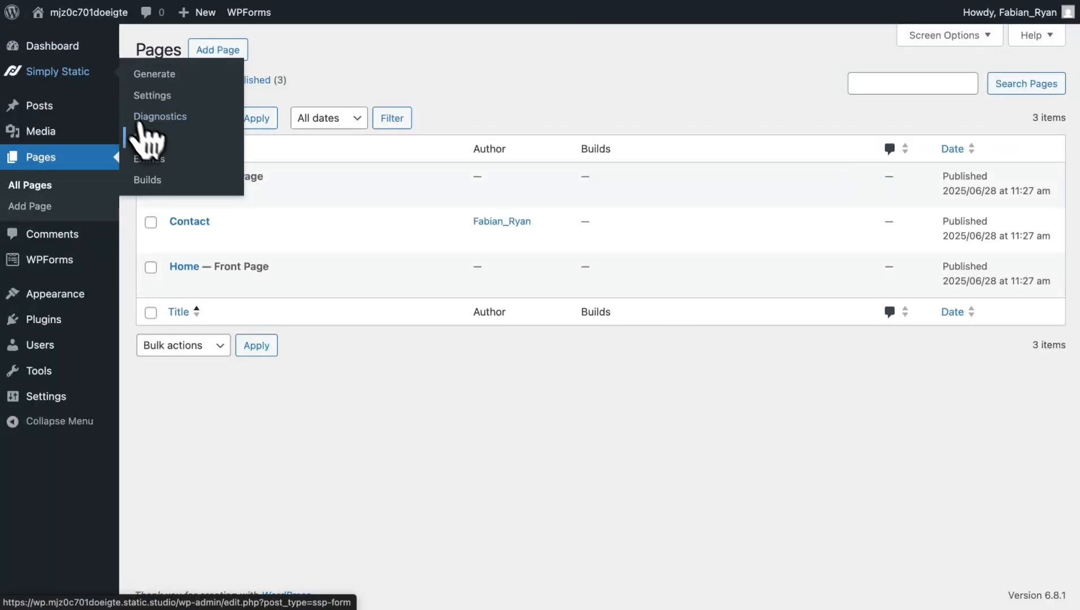
pyautogui.click(150, 138)
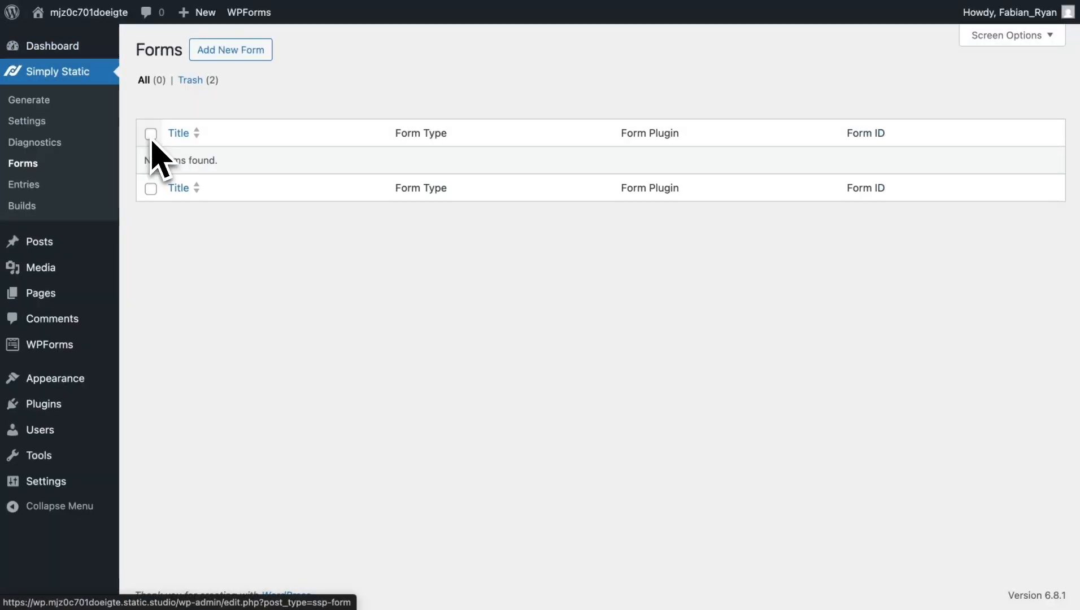
pyautogui.click(237, 55)
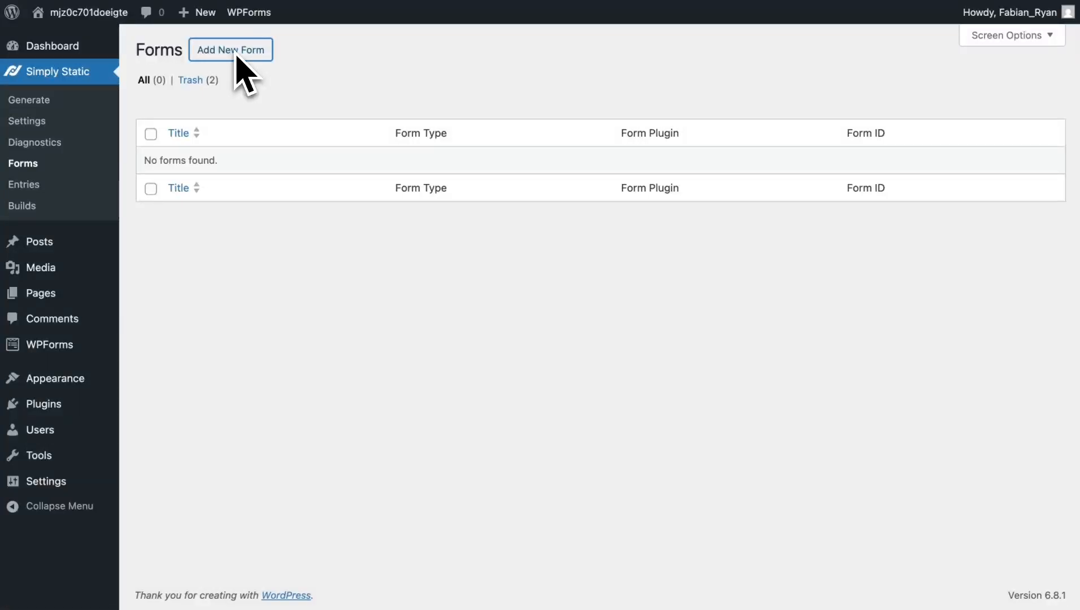
pyautogui.write('Contact Form')
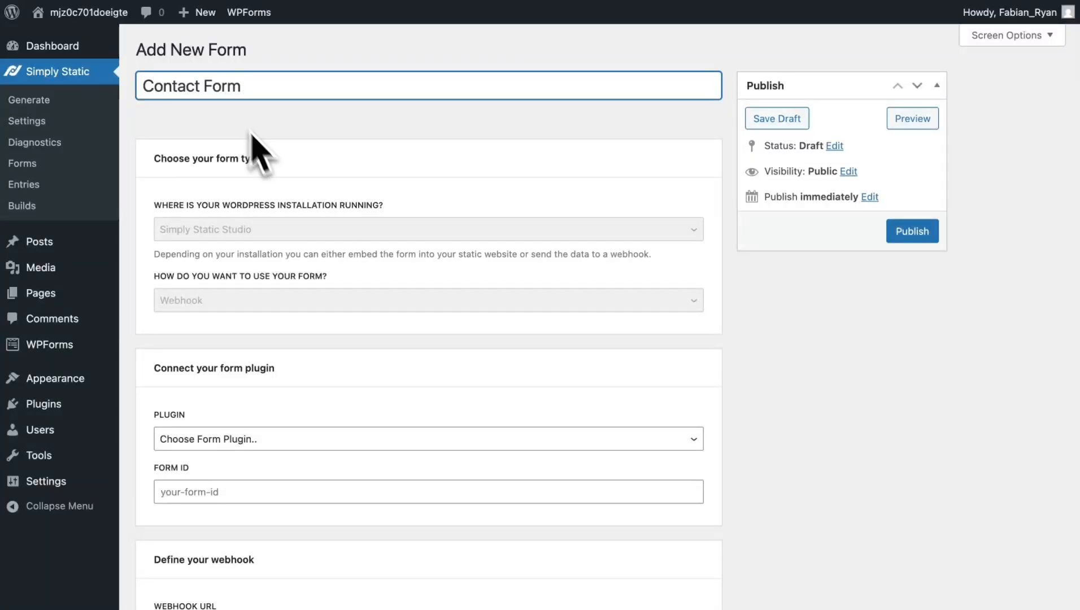
pyautogui.scroll(-2, 306, 246)
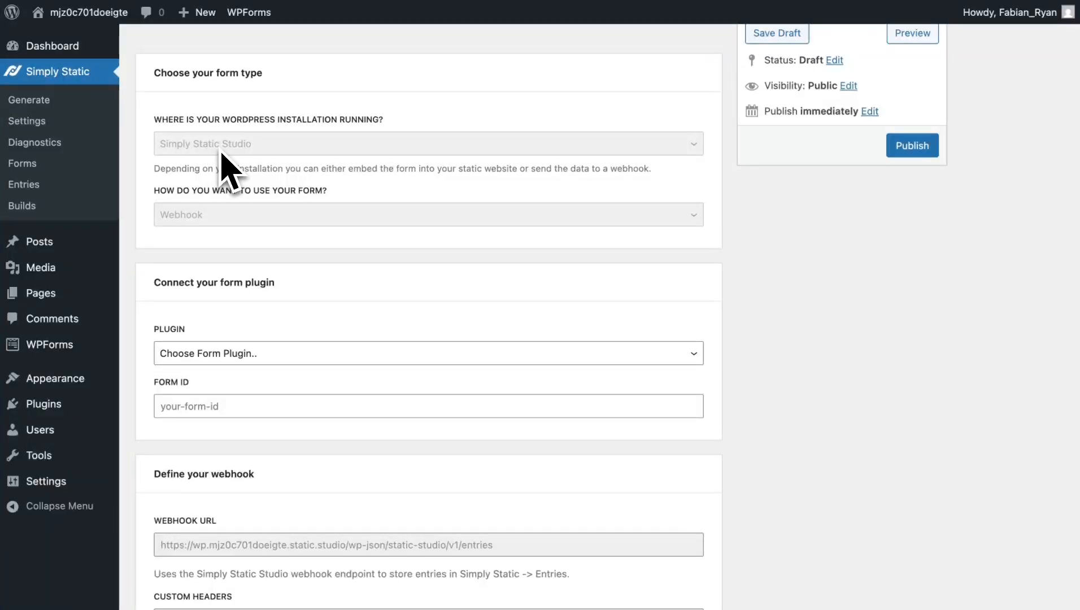
pyautogui.scroll(-2, 249, 158)
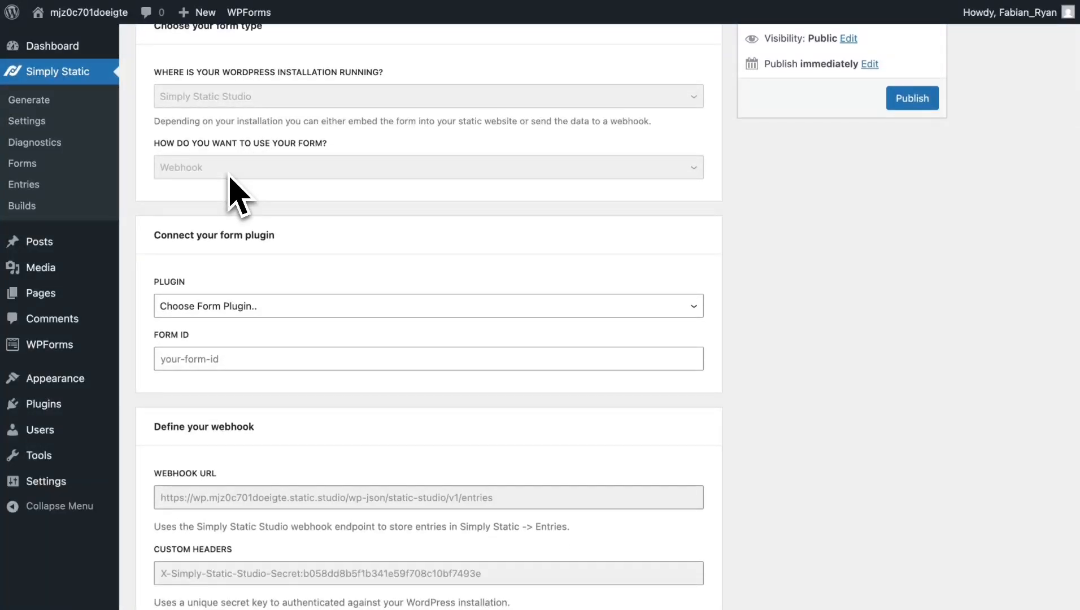
pyautogui.scroll(-10, 229, 178)
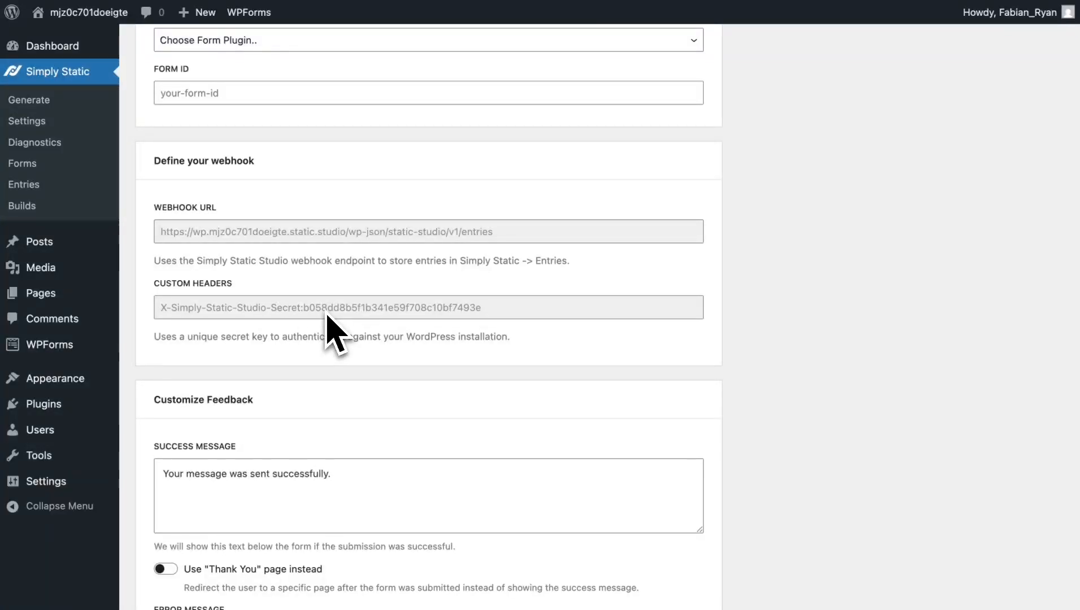
pyautogui.scroll(5, 328, 317)
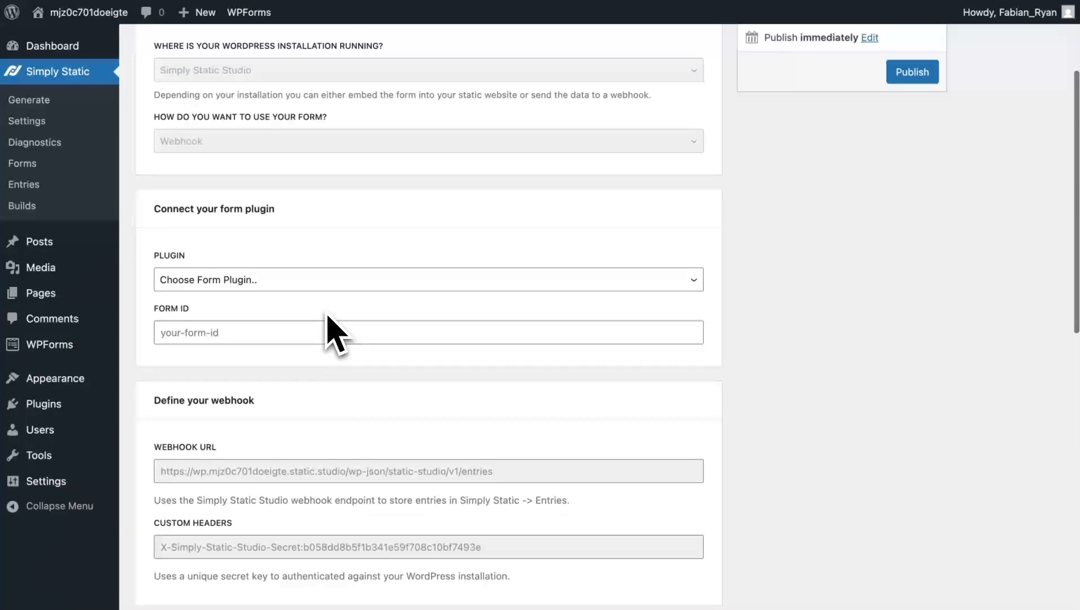
# - Choose WP Forms as the plugin under Connect your form plugin
pyautogui.click(299, 280)
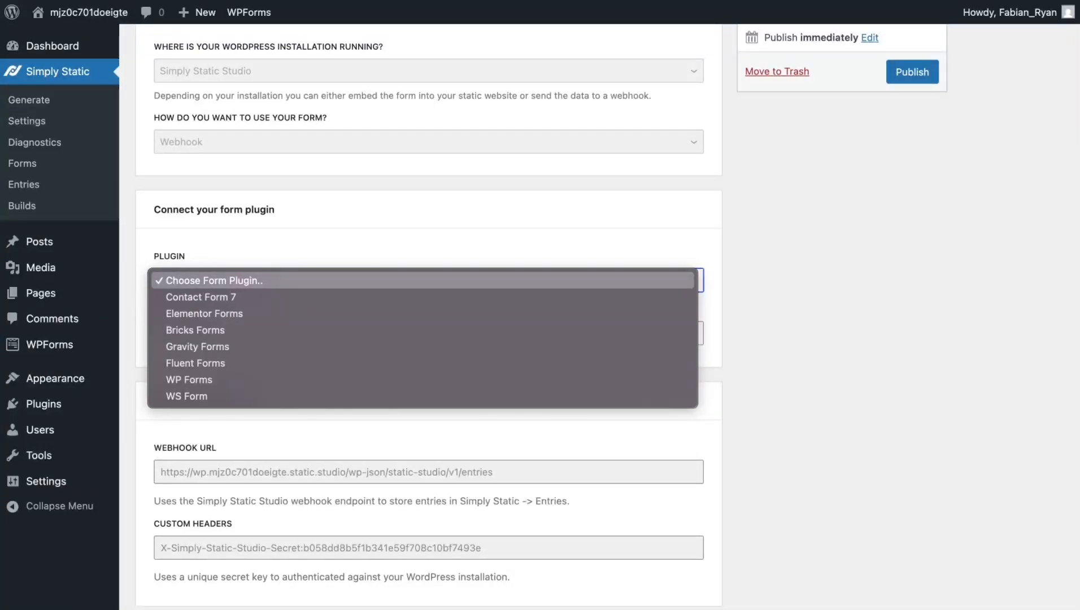
pyautogui.click(190, 386)
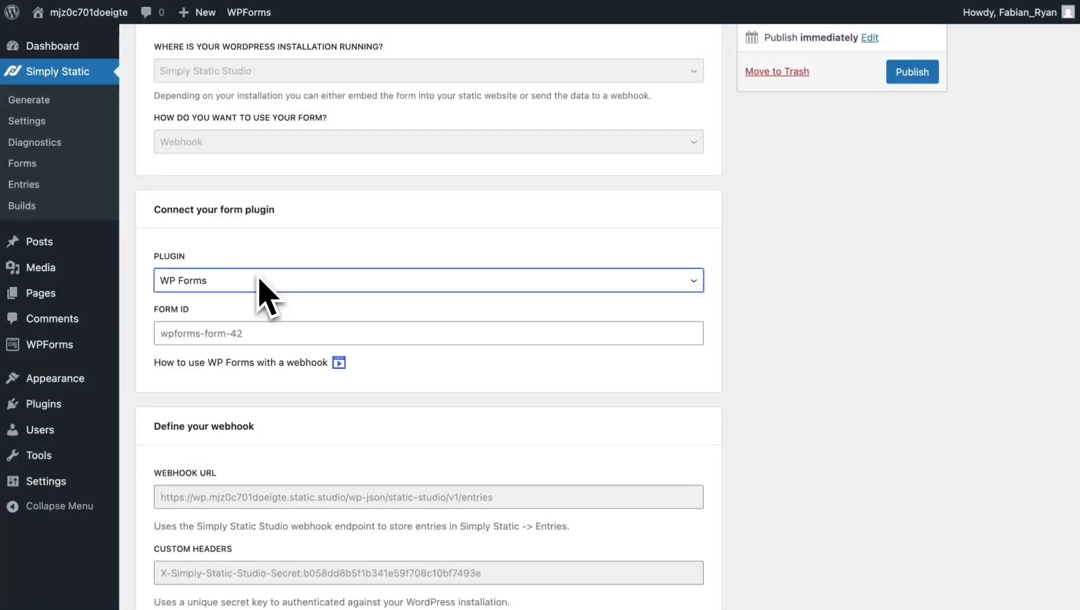
pyautogui.scroll(2, 265, 270)
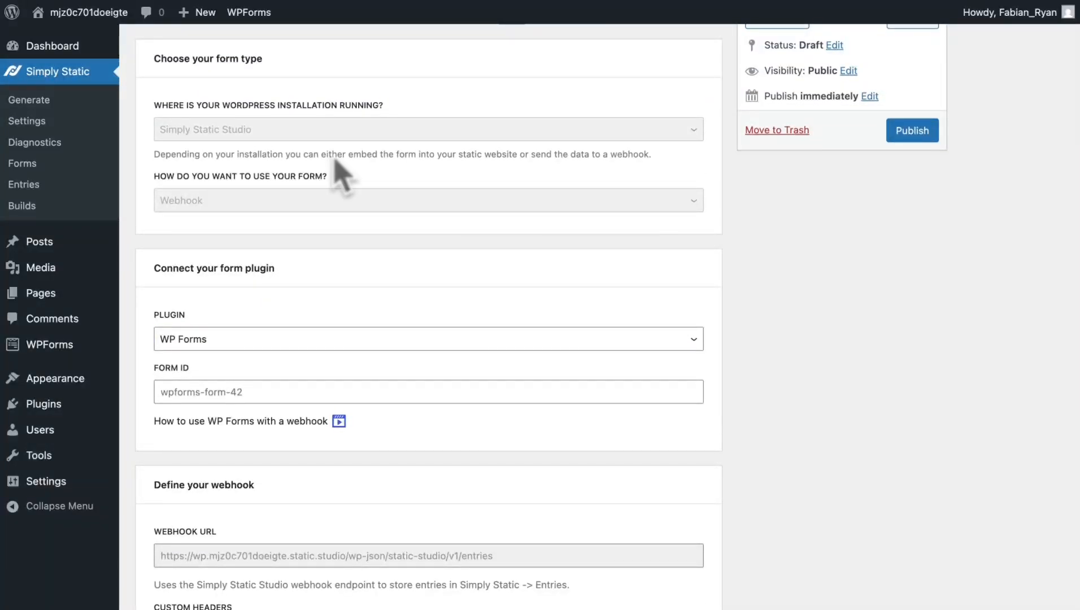
# - Inspect the live Contact page's form in a new tab and copy its id, wpforms-form-10
pyautogui.moveTo(94, 11)
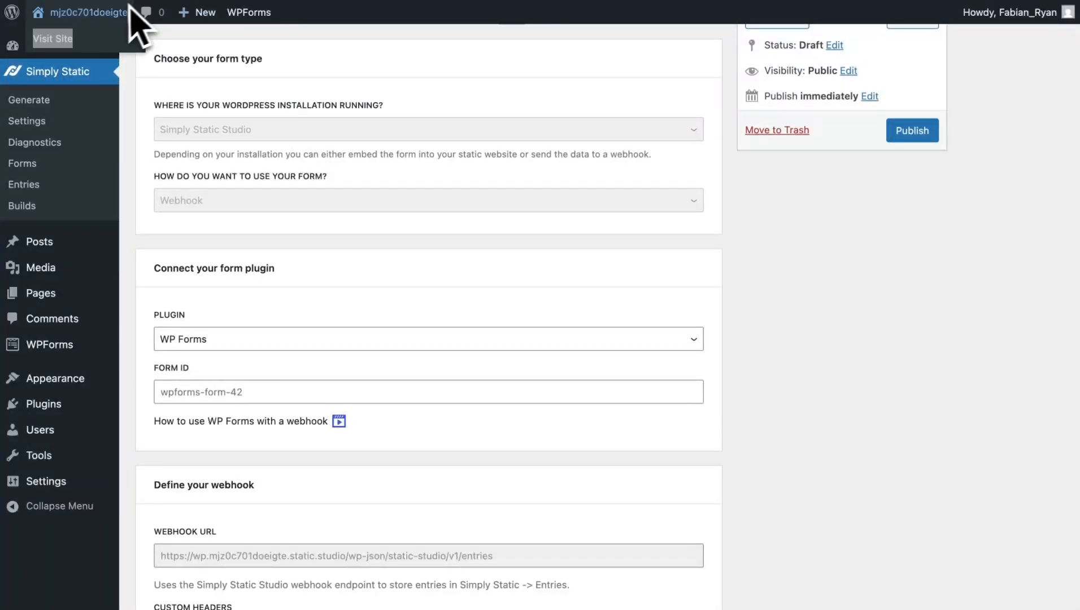
pyautogui.rightClick(72, 43)
pyautogui.click(103, 49)
pyautogui.click(472, 0)
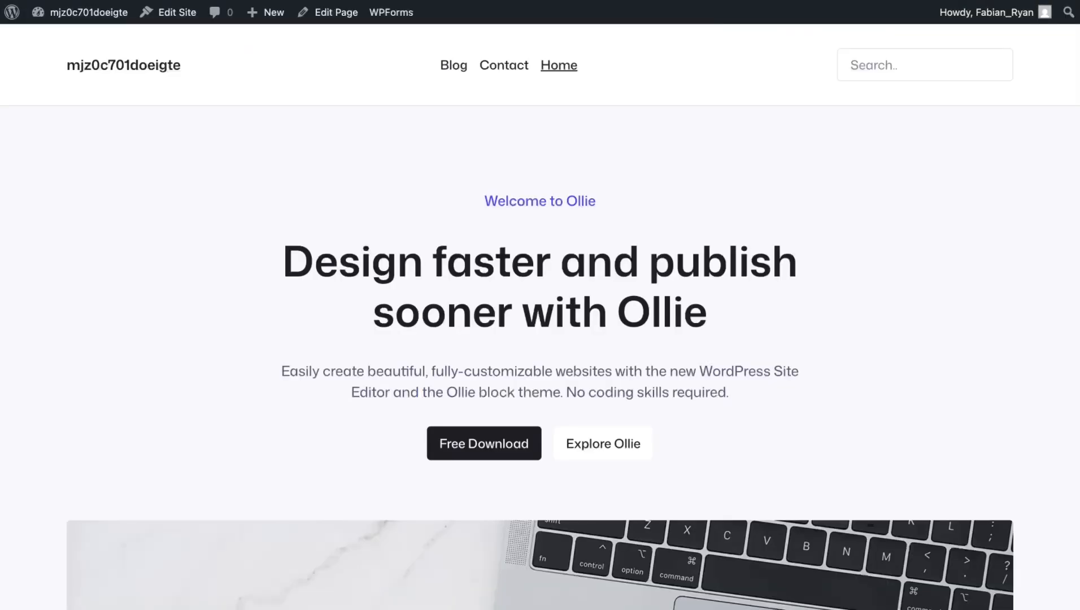
pyautogui.click(501, 66)
pyautogui.scroll(-3, 445, 277)
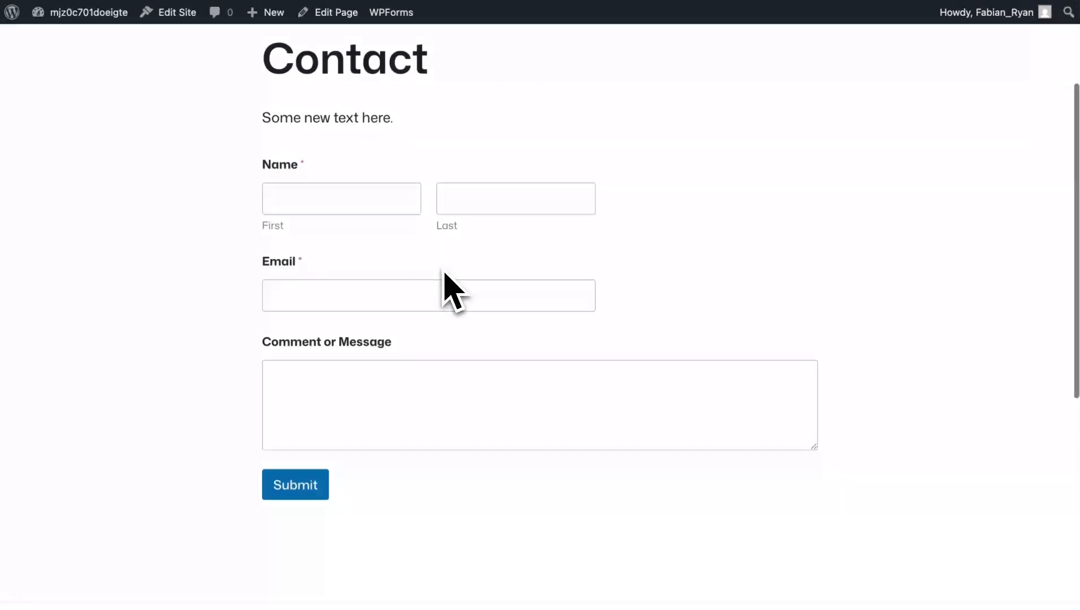
pyautogui.rightClick(388, 206)
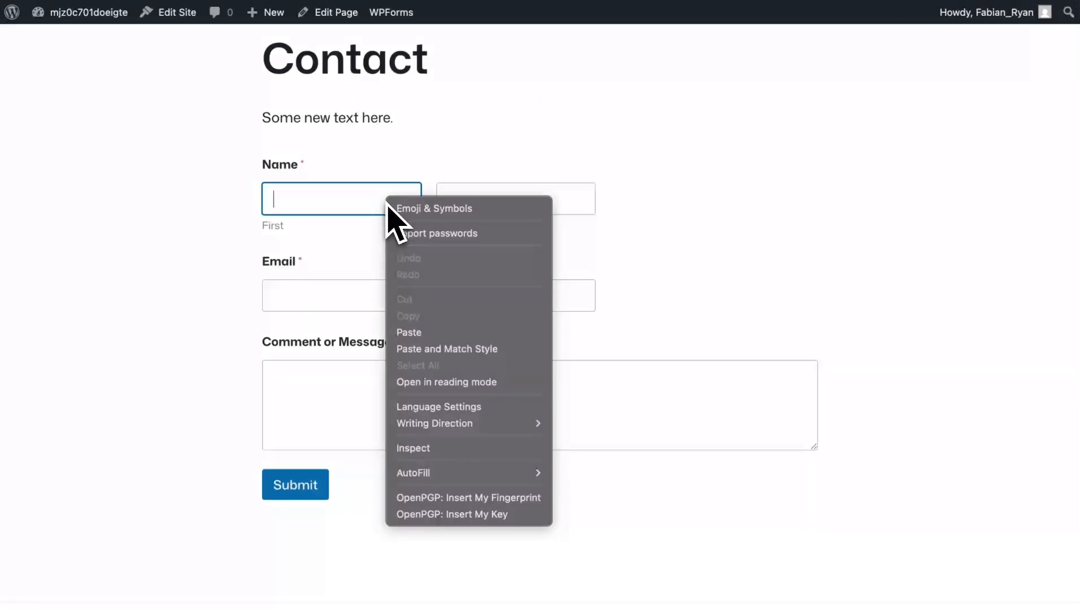
pyautogui.click(431, 450)
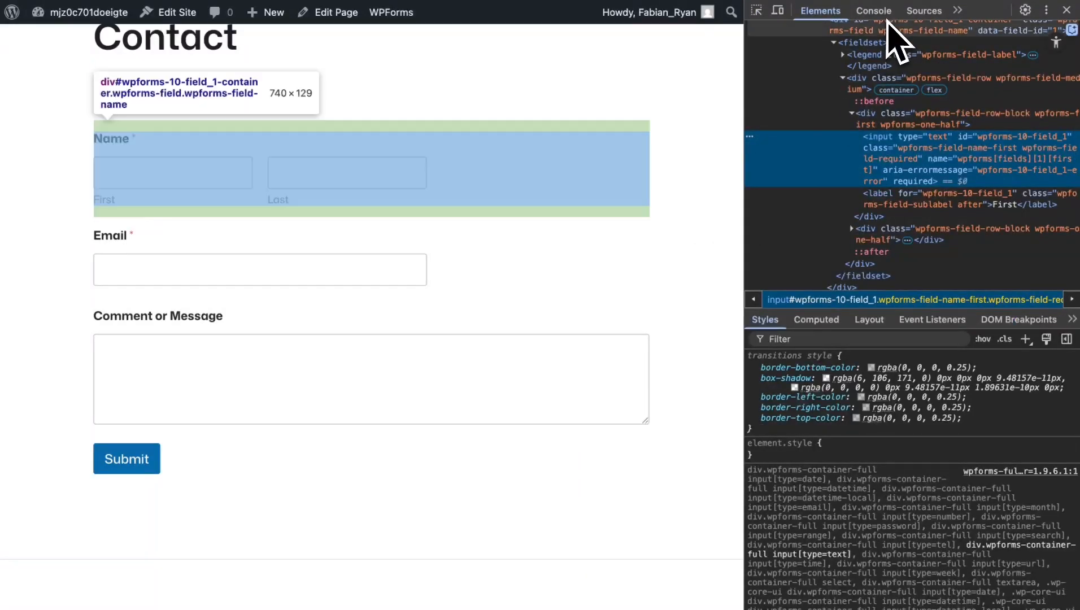
pyautogui.scroll(3, 883, 139)
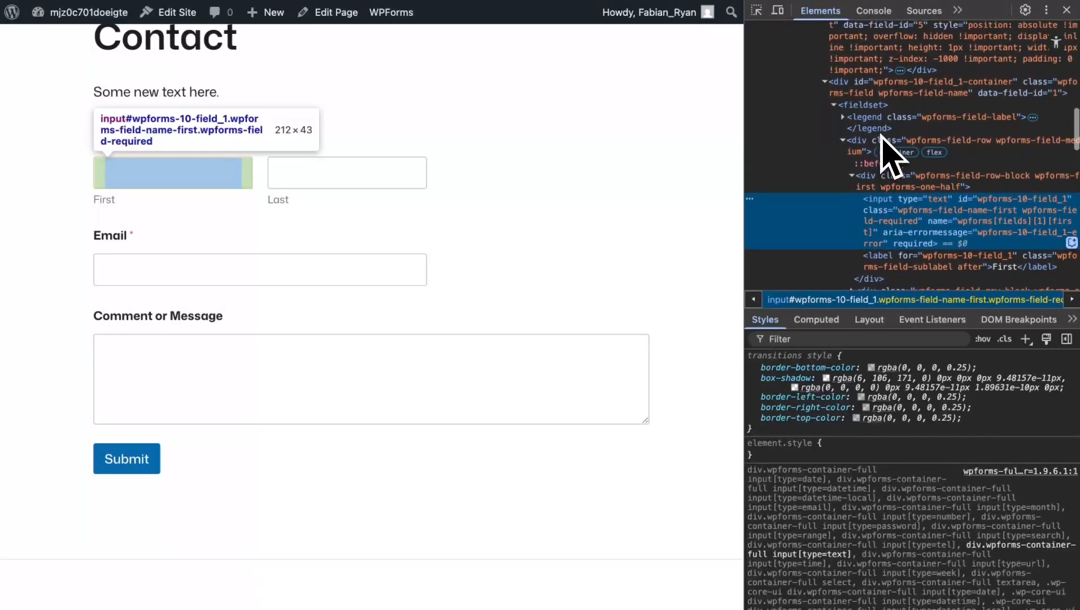
pyautogui.scroll(3, 882, 138)
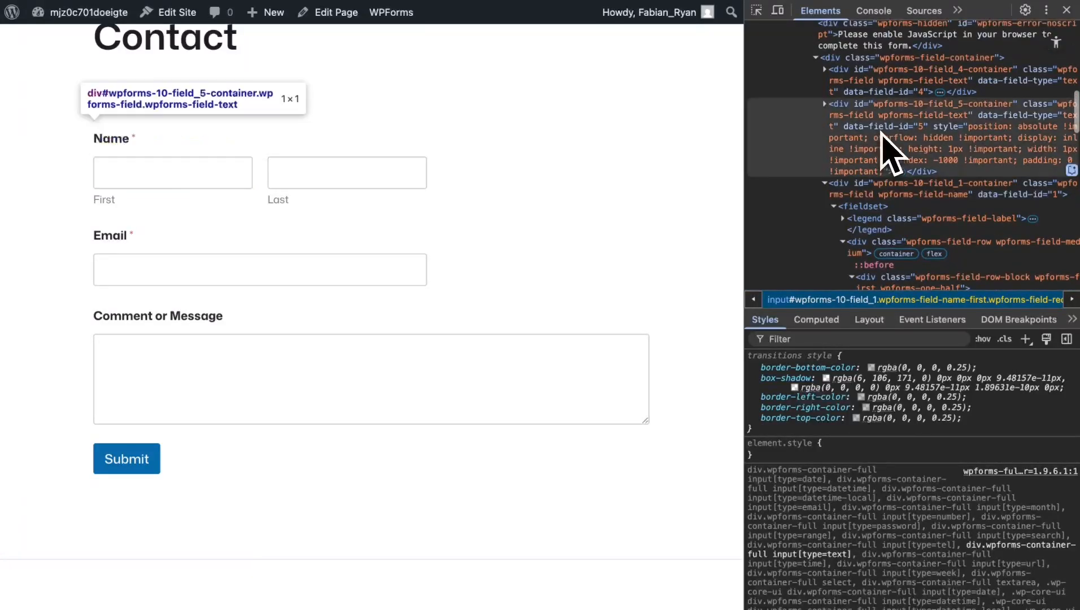
pyautogui.scroll(5, 881, 102)
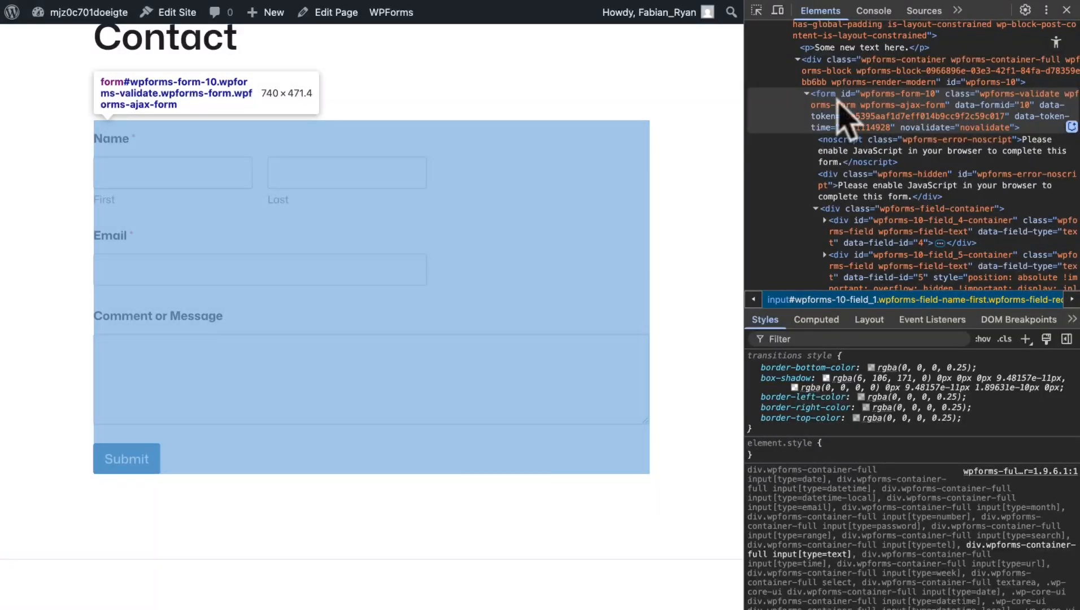
pyautogui.doubleClick(888, 95)
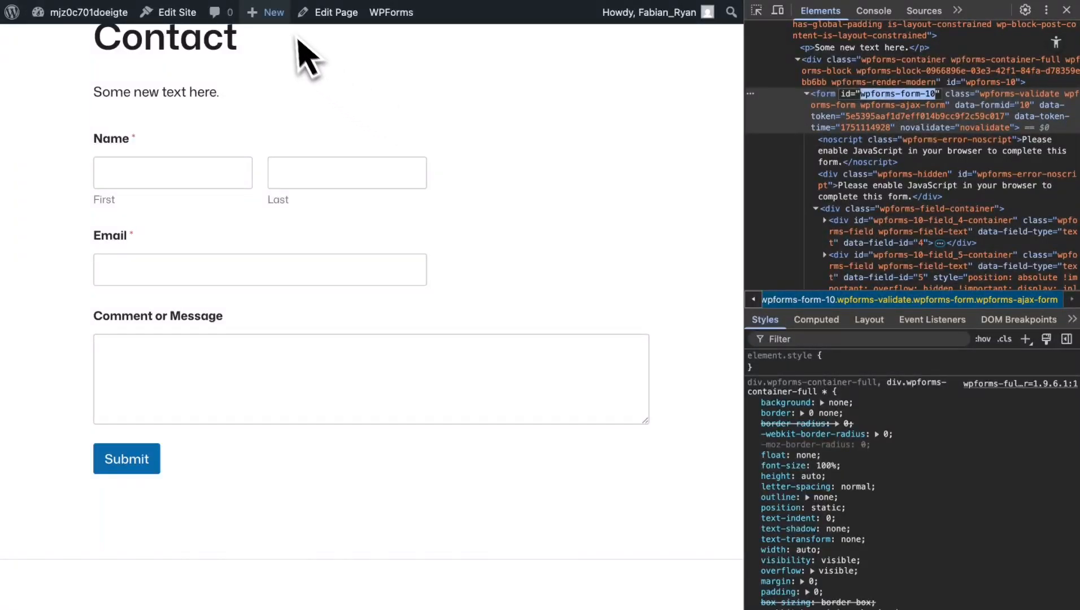
# - Paste wpforms-form-10 into the Simply Static form's Form ID field
pyautogui.click(309, 0)
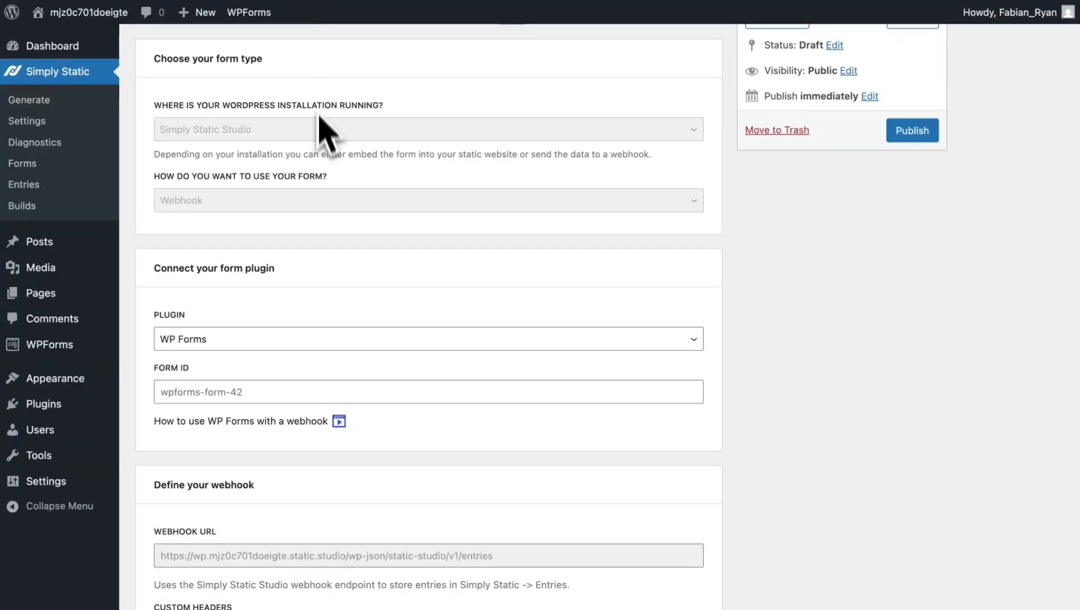
pyautogui.scroll(-1, 263, 350)
pyautogui.click(262, 351)
pyautogui.write('wpforms-form-43')
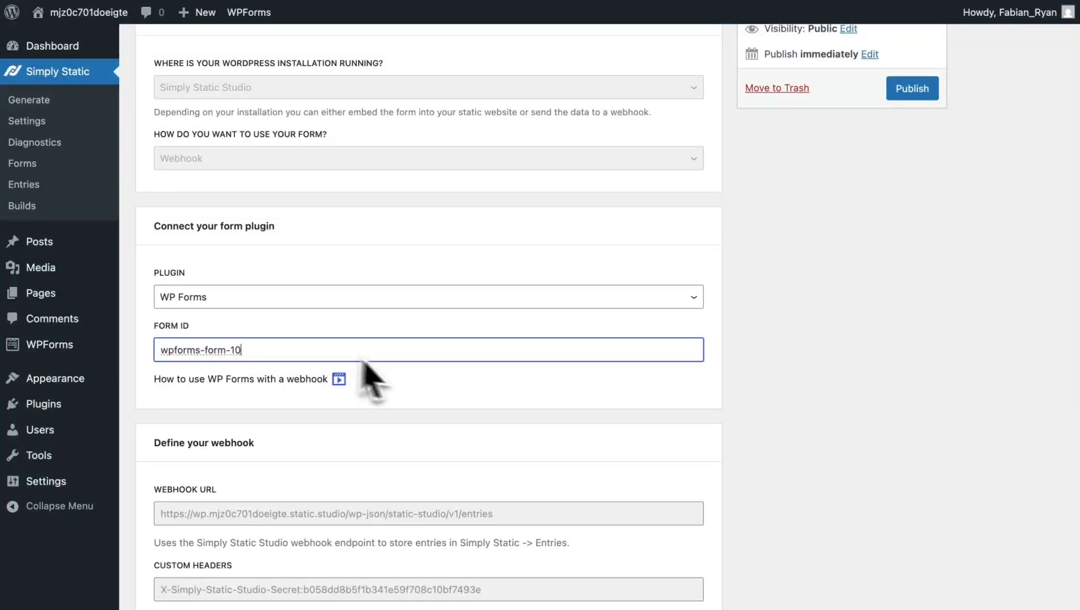
pyautogui.scroll(-15, 430, 415)
pyautogui.scroll(2, 743, 394)
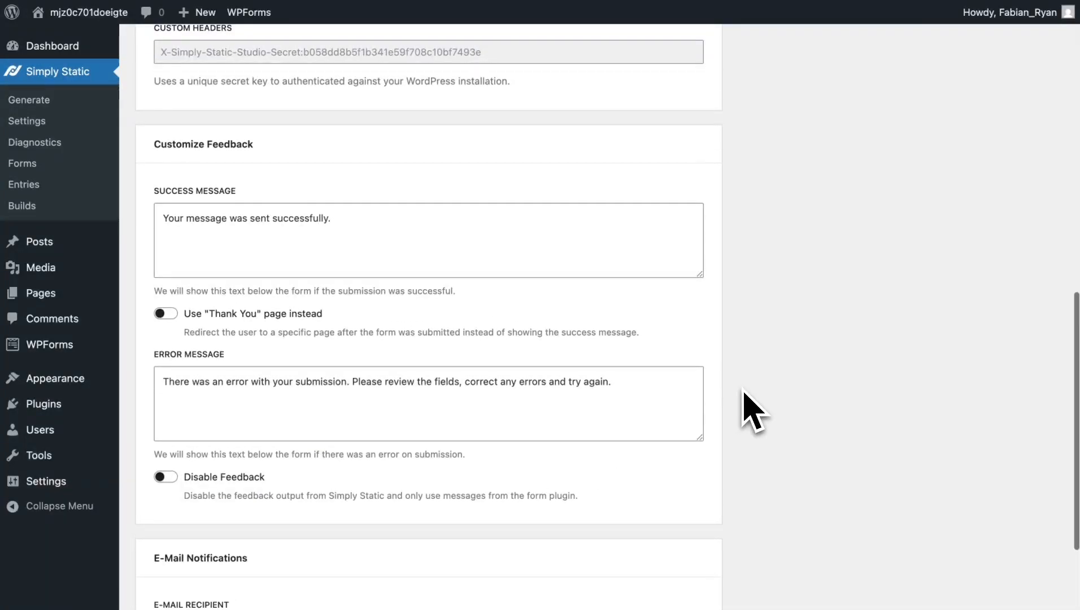
# - Under Customize Feedback, leave Use Thank You page off and turn Disable Feedback on
pyautogui.scroll(-1, 747, 410)
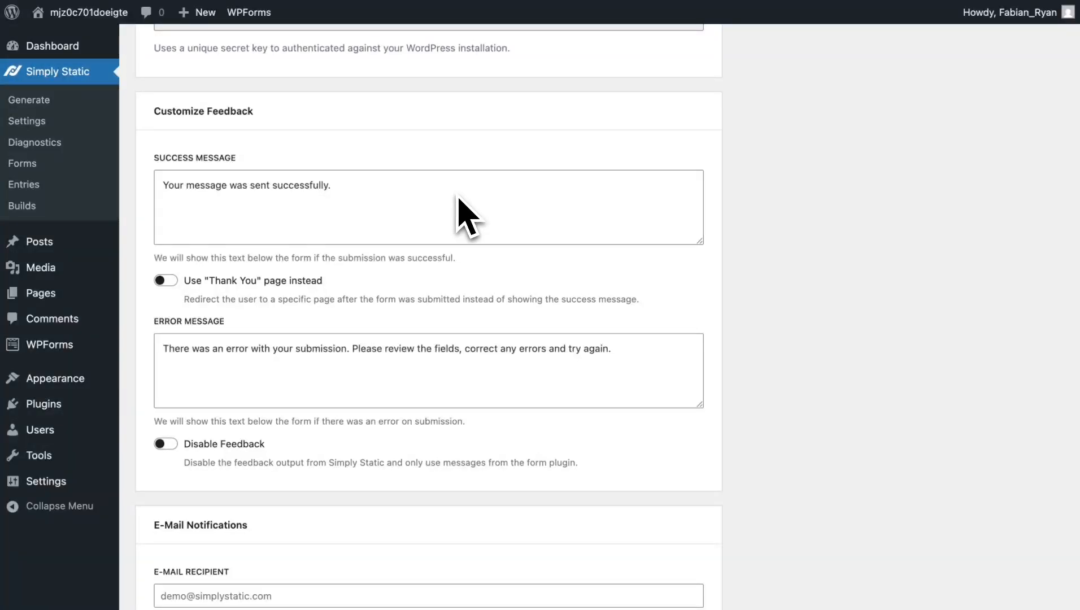
pyautogui.scroll(-1, 455, 237)
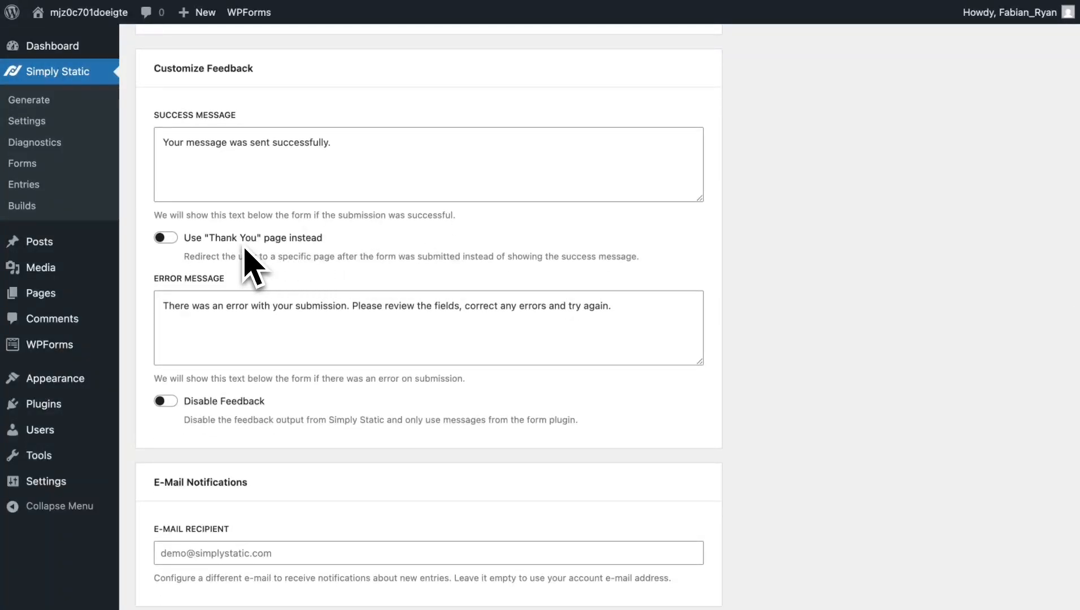
pyautogui.click(166, 237)
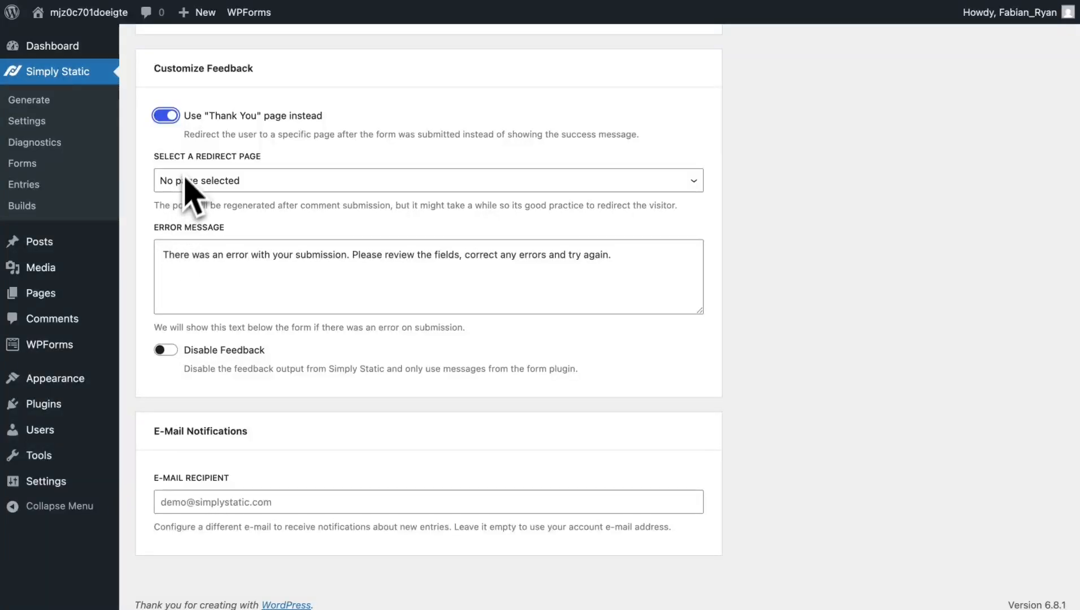
pyautogui.click(162, 115)
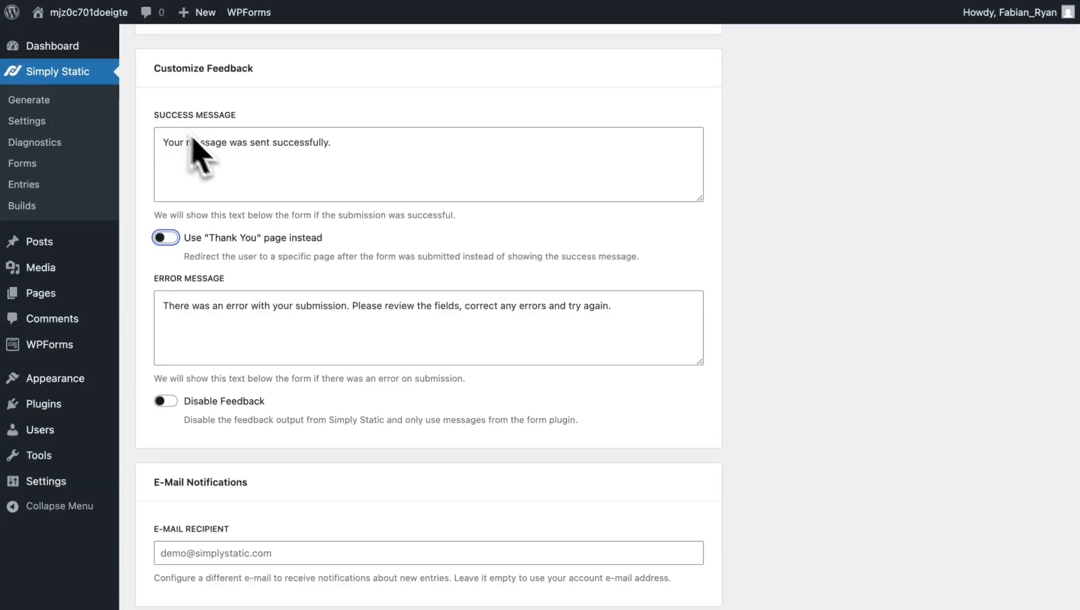
pyautogui.scroll(-2, 339, 314)
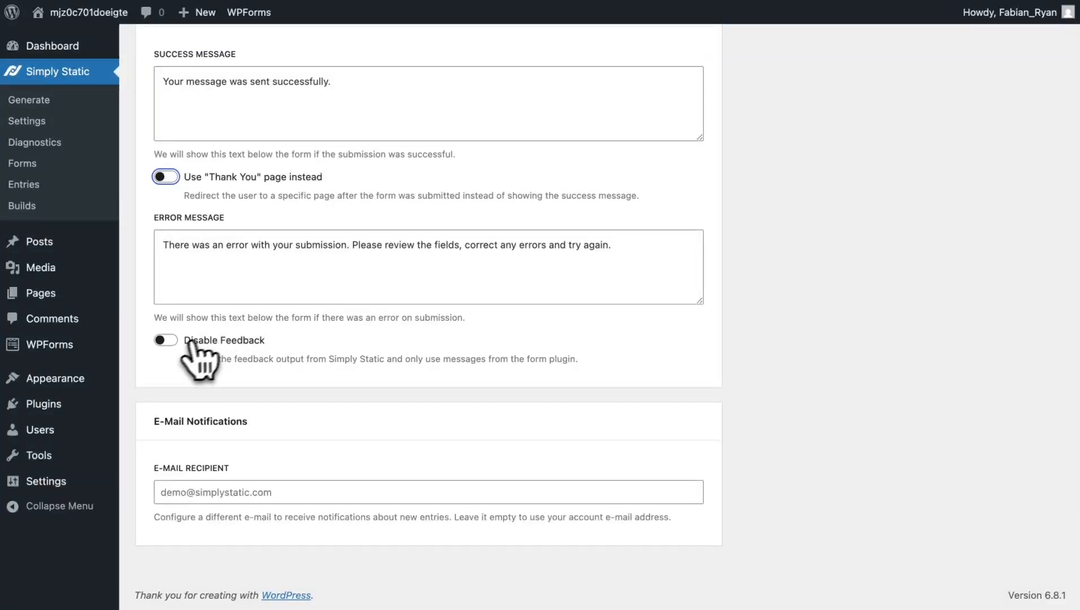
pyautogui.click(167, 341)
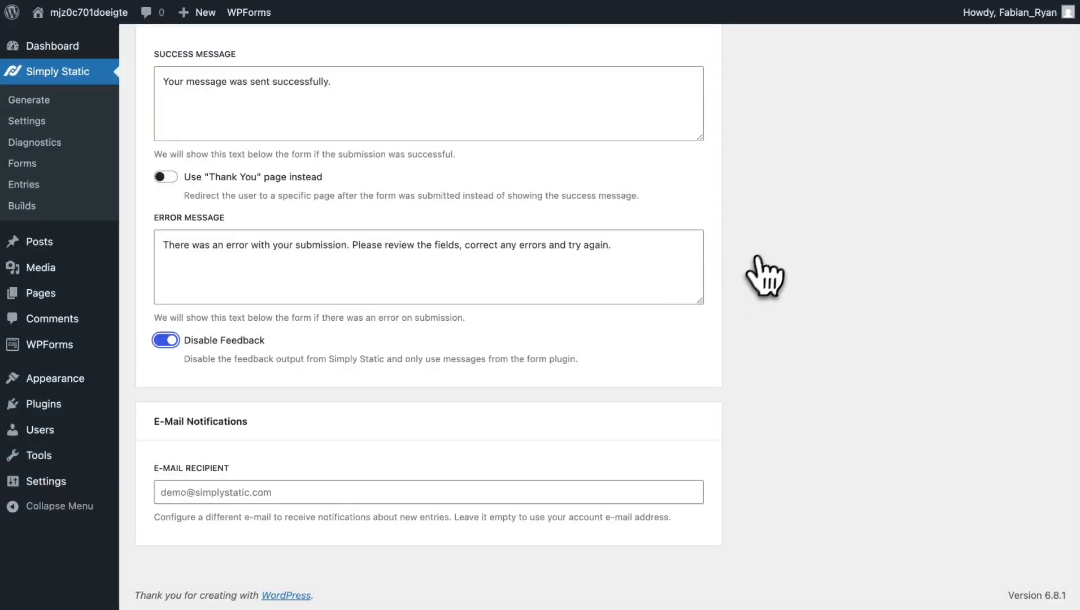
pyautogui.scroll(1, 782, 222)
pyautogui.scroll(15, 789, 237)
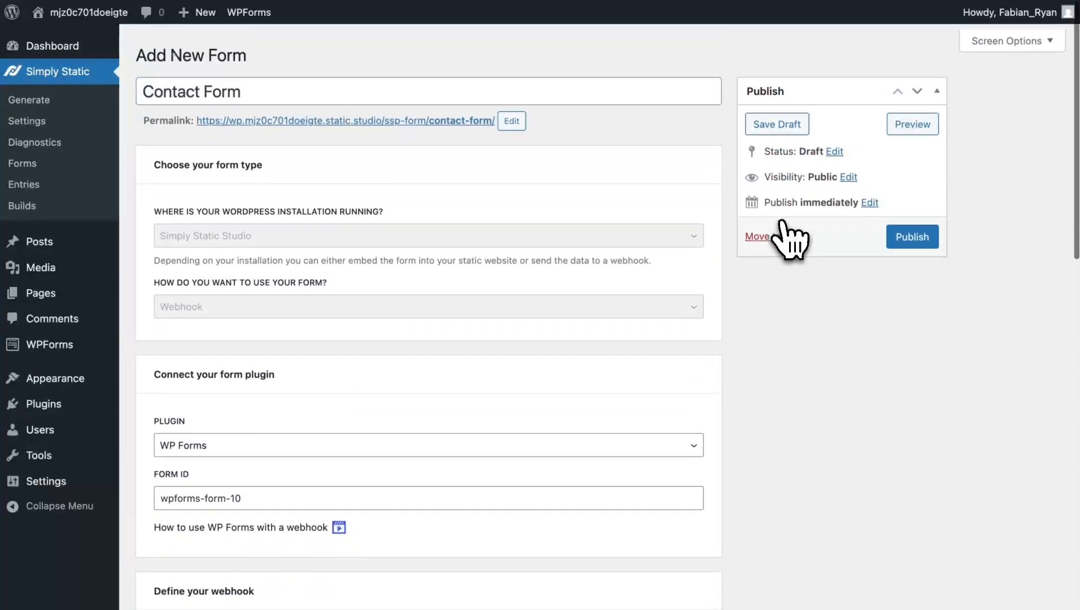
# - Publish the Simply Static Contact Form from the Publish box
pyautogui.click(911, 233)
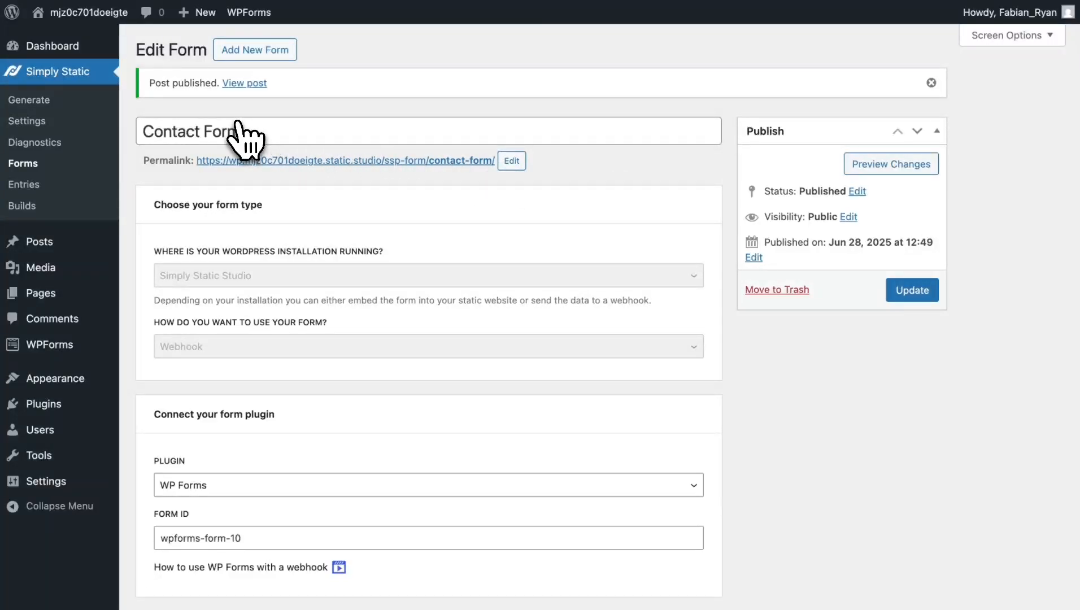
# - In Simply Static > Generate, switch the type to a full Export and generate the static site
pyautogui.click(48, 101)
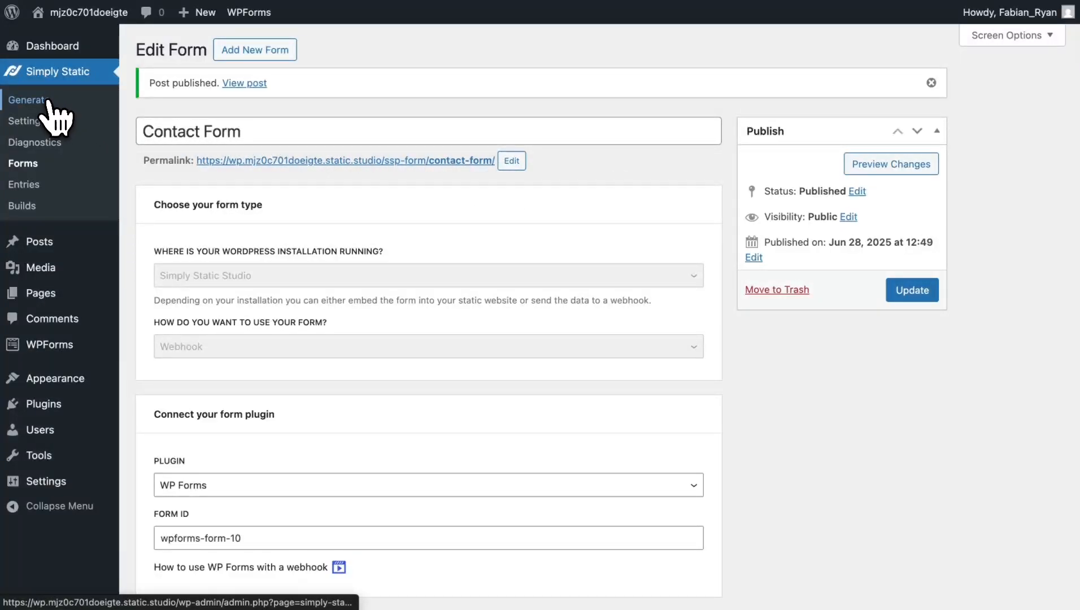
pyautogui.click(180, 168)
pyautogui.click(181, 156)
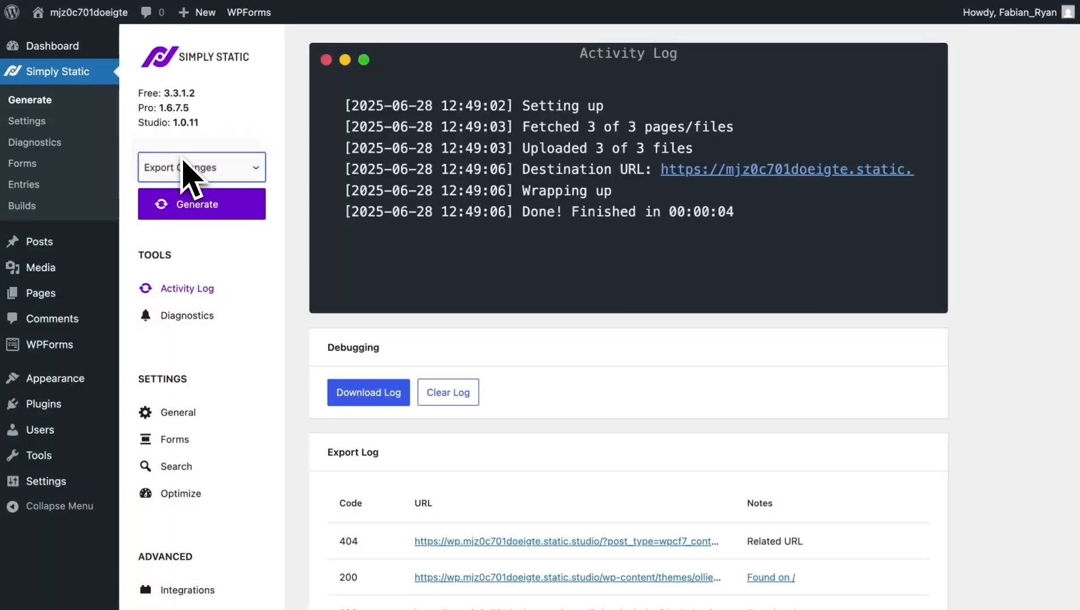
pyautogui.click(223, 215)
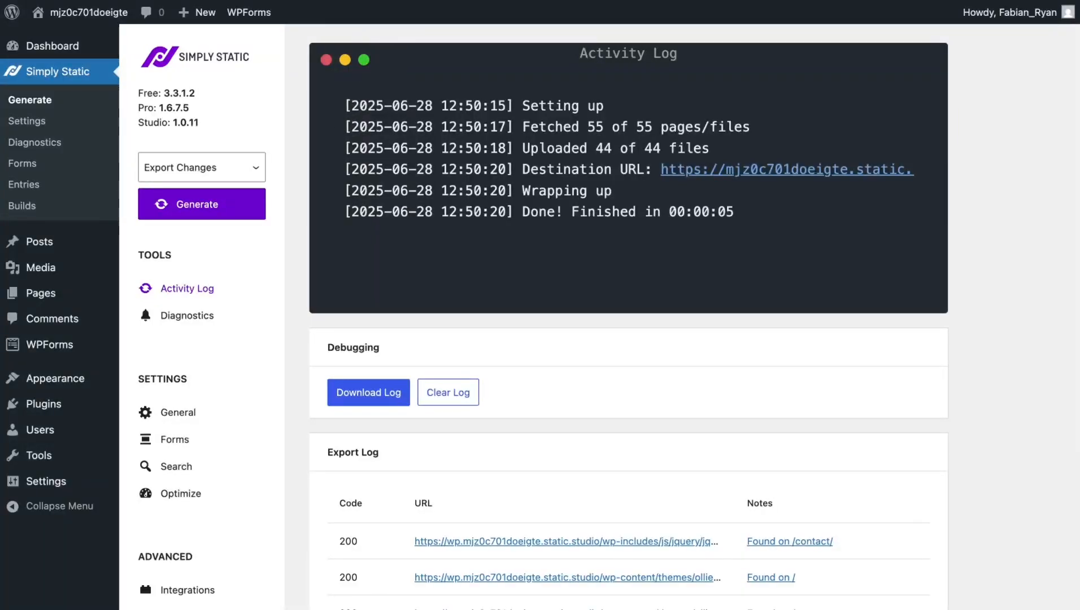
pyautogui.hotkey('ctrl', 'Tab')
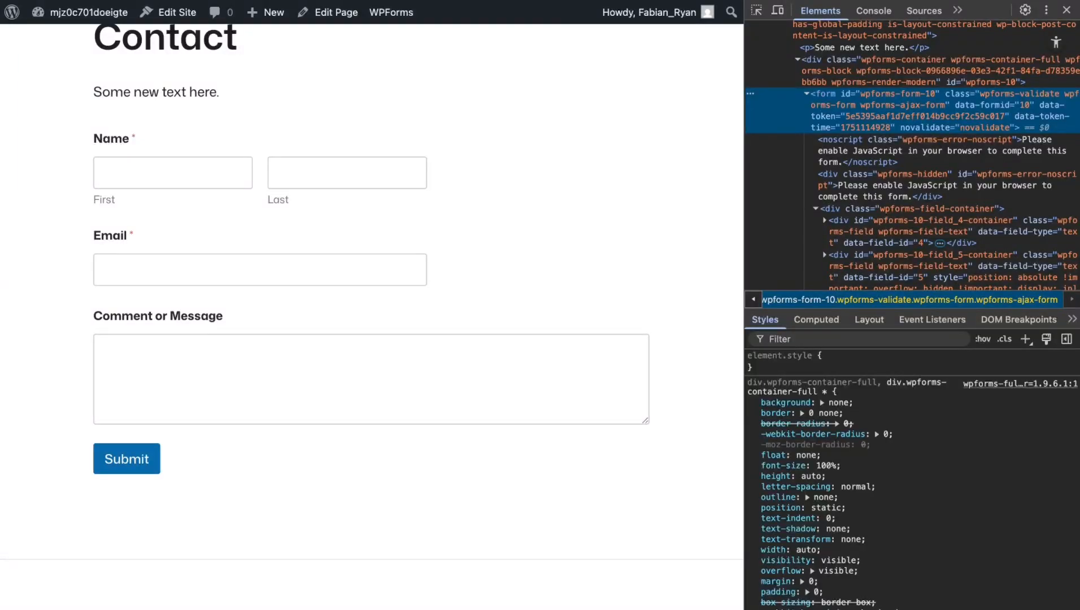
# - Open the first site's static URL from the Studio dashboard and go to its Contact page
pyautogui.click(394, 0)
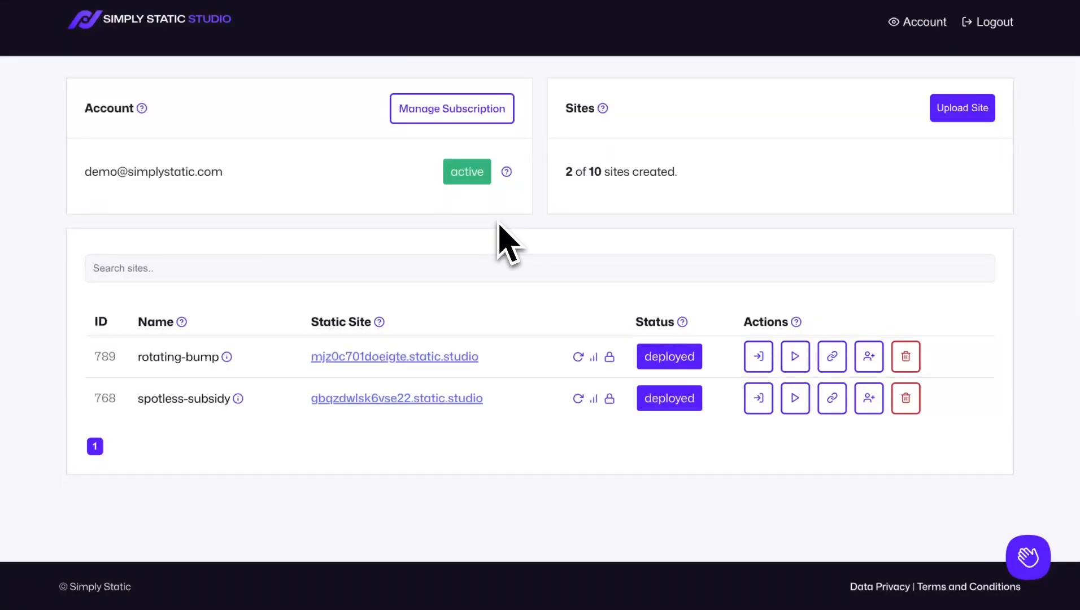
pyautogui.click(393, 362)
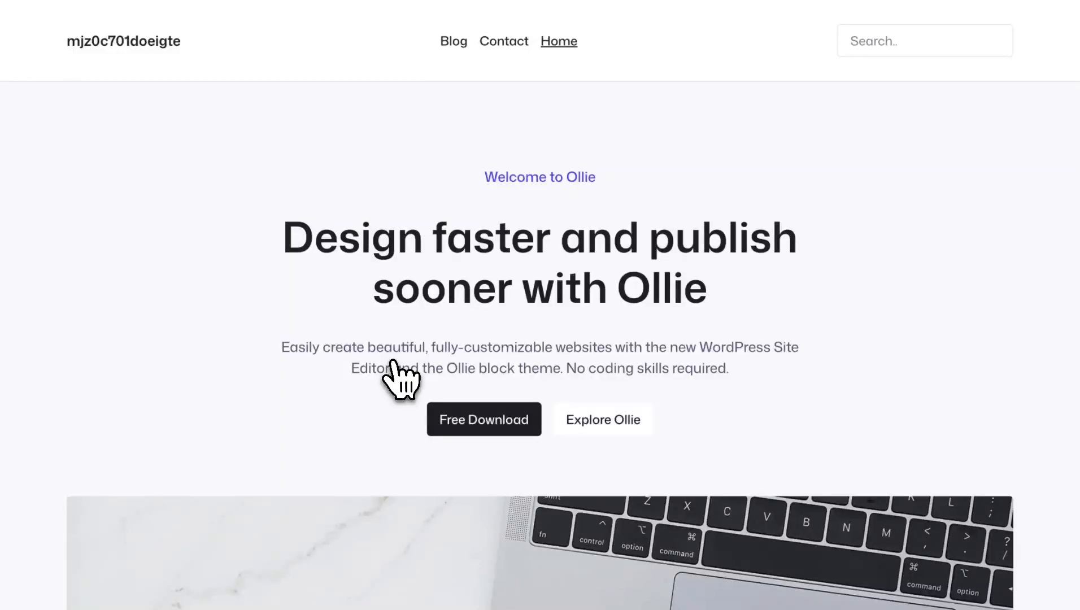
pyautogui.click(499, 51)
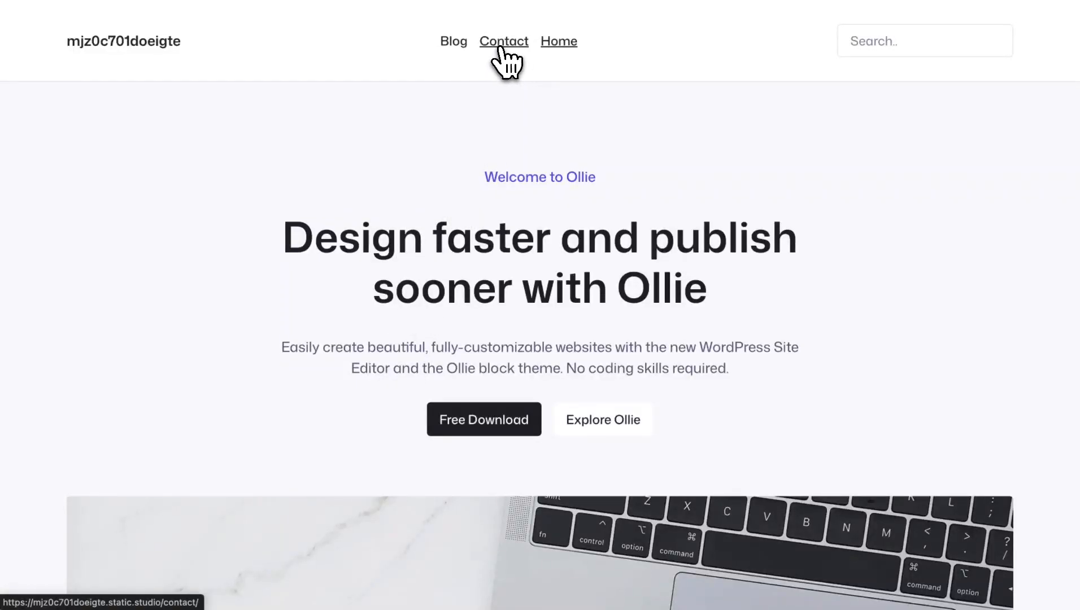
pyautogui.scroll(-3, 464, 181)
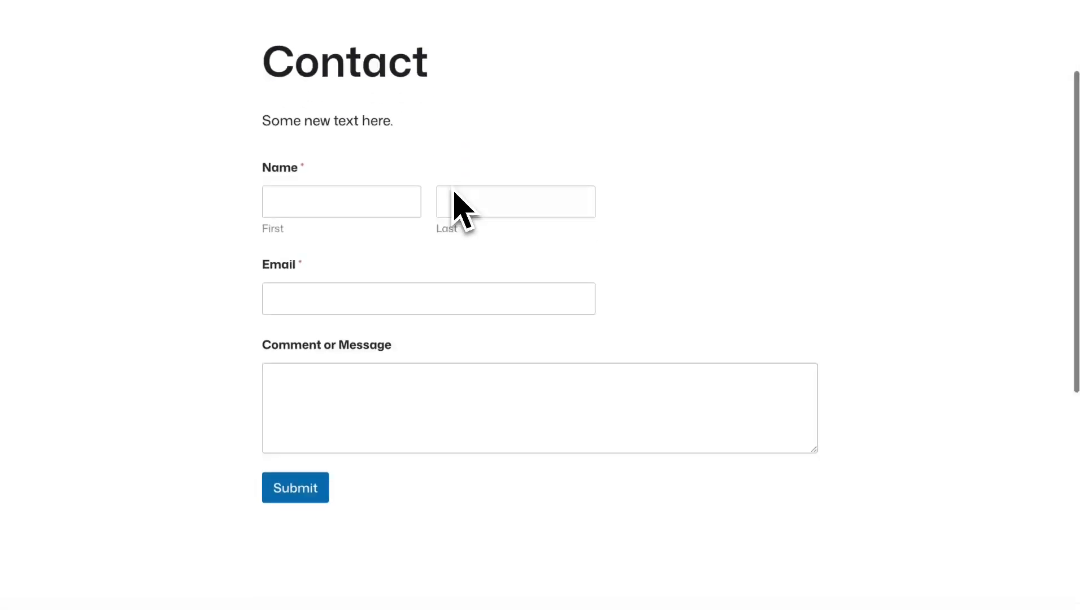
# - Fill in first name, last name, email and the message 'My custom message from the static site!'
pyautogui.click(357, 200)
pyautogui.press('Tab')
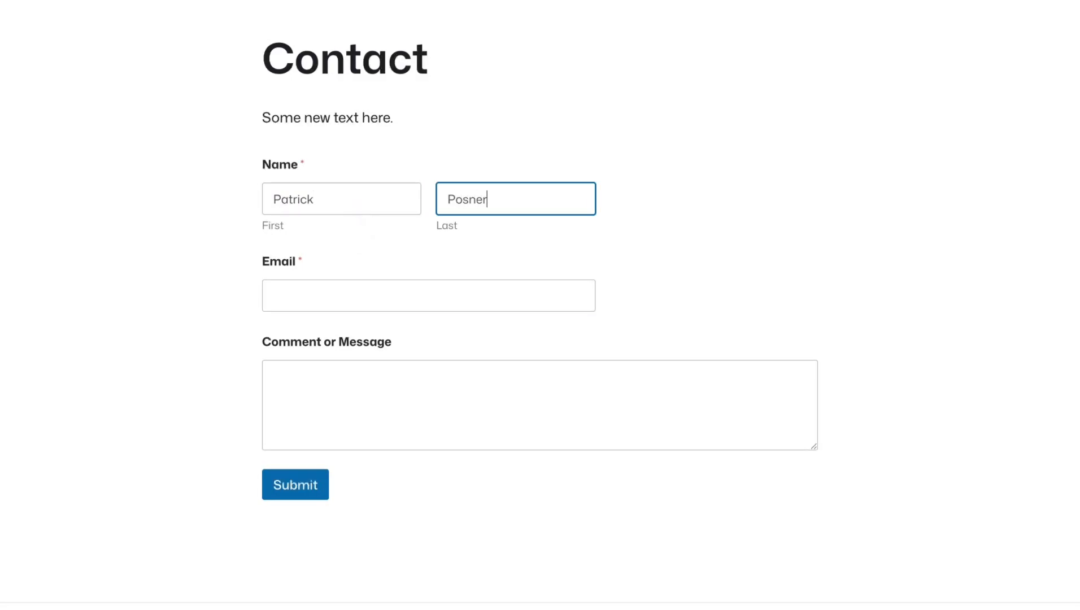
pyautogui.press('Tab')
pyautogui.click(796, 425)
pyautogui.write('My custom me')
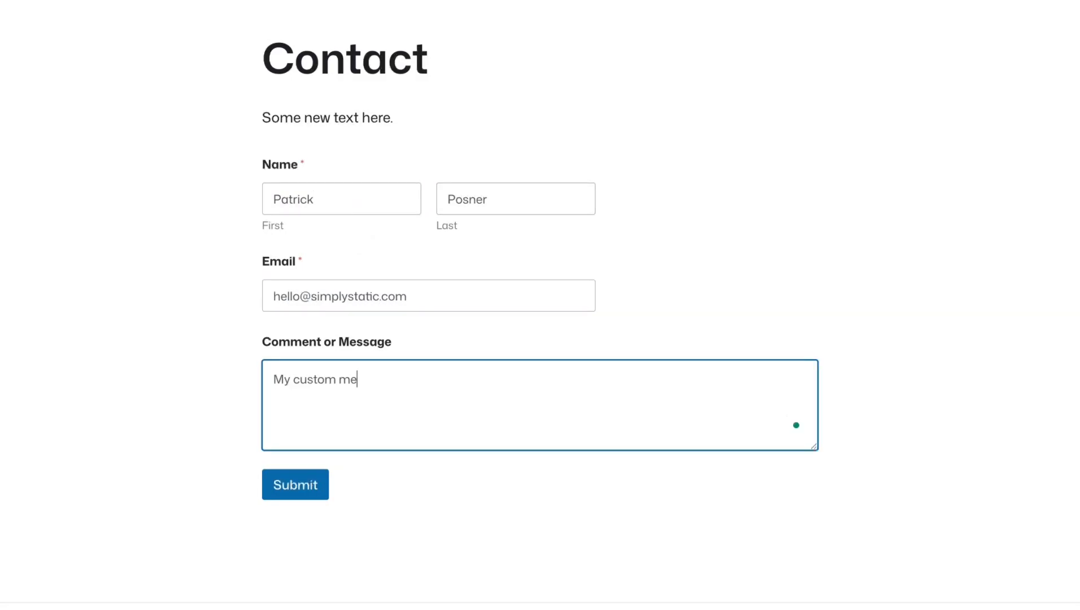
pyautogui.write('ssage from the static site!')
# - Submit the test message and check the thank-you confirmation
pyautogui.scroll(-1, 344, 301)
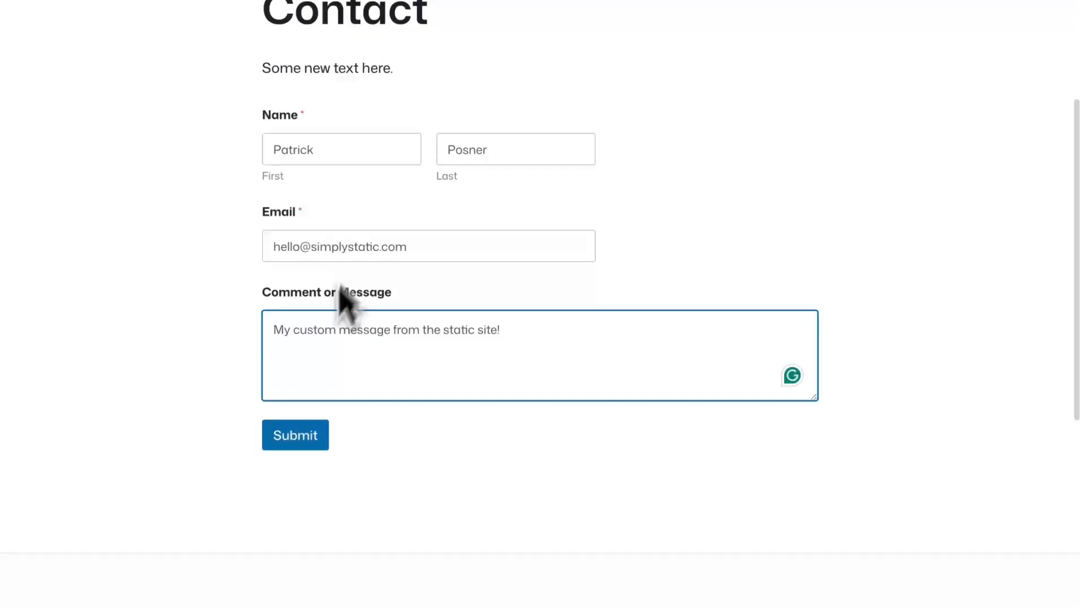
pyautogui.click(290, 441)
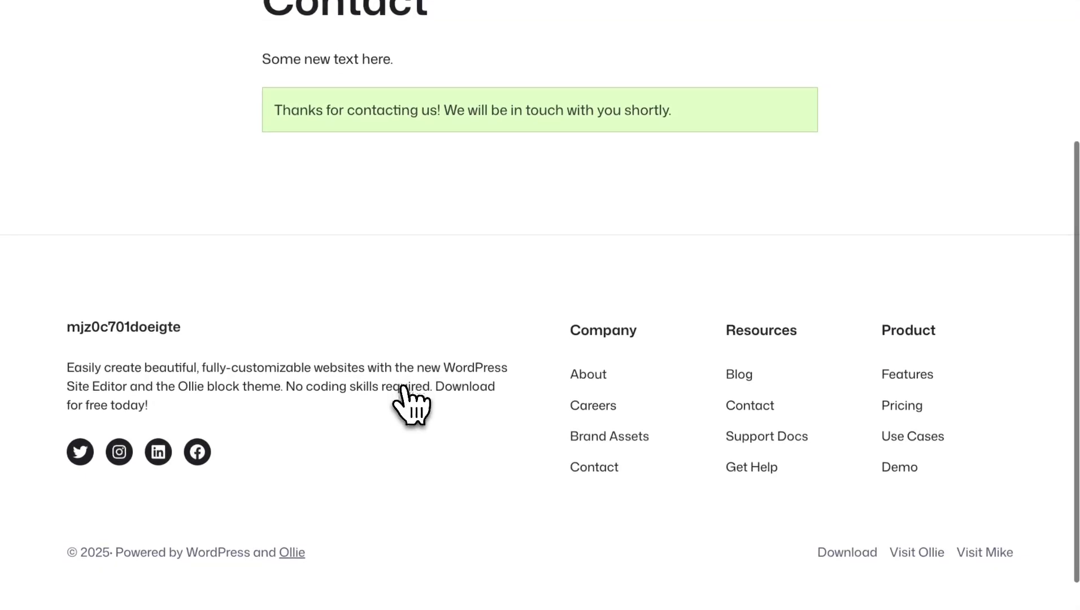
pyautogui.scroll(3, 403, 333)
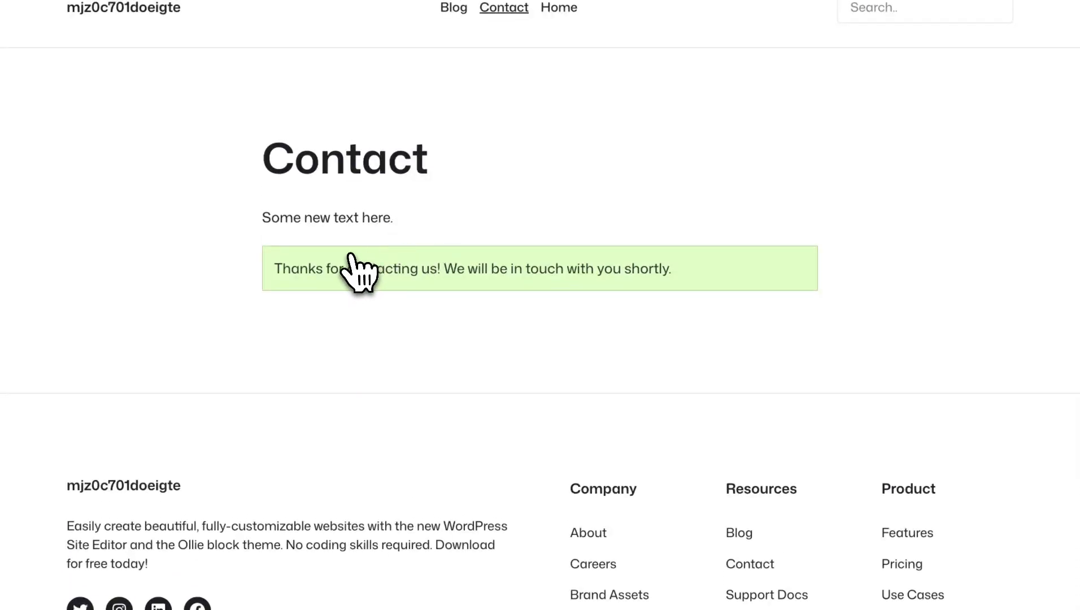
pyautogui.scroll(1, 350, 261)
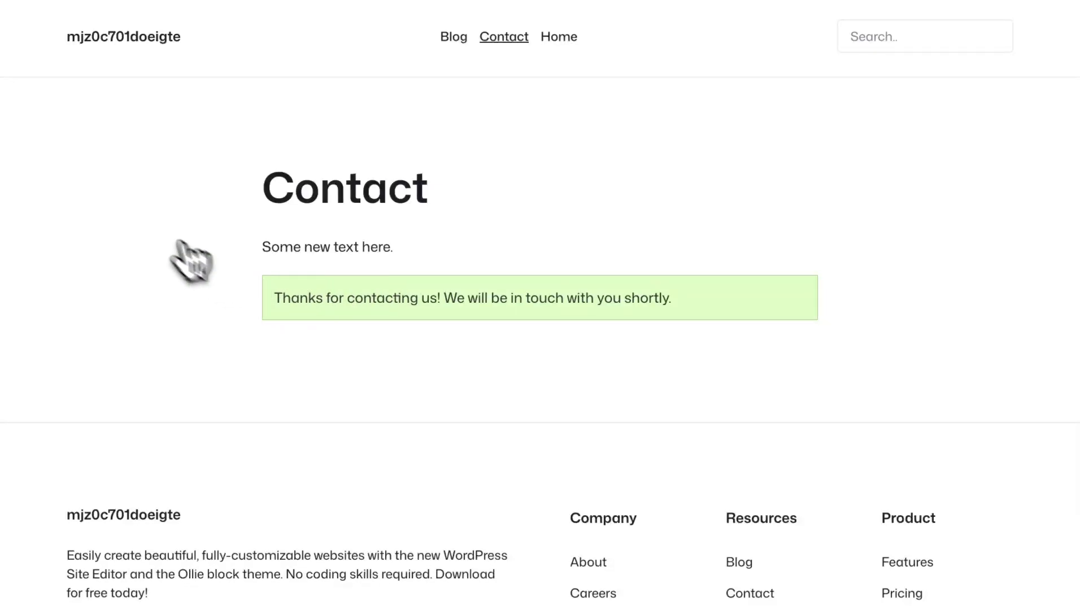
# - Log into WordPress from the Studio dashboard and expand the Contact Form entry in Simply Static Entries
pyautogui.click(177, 0)
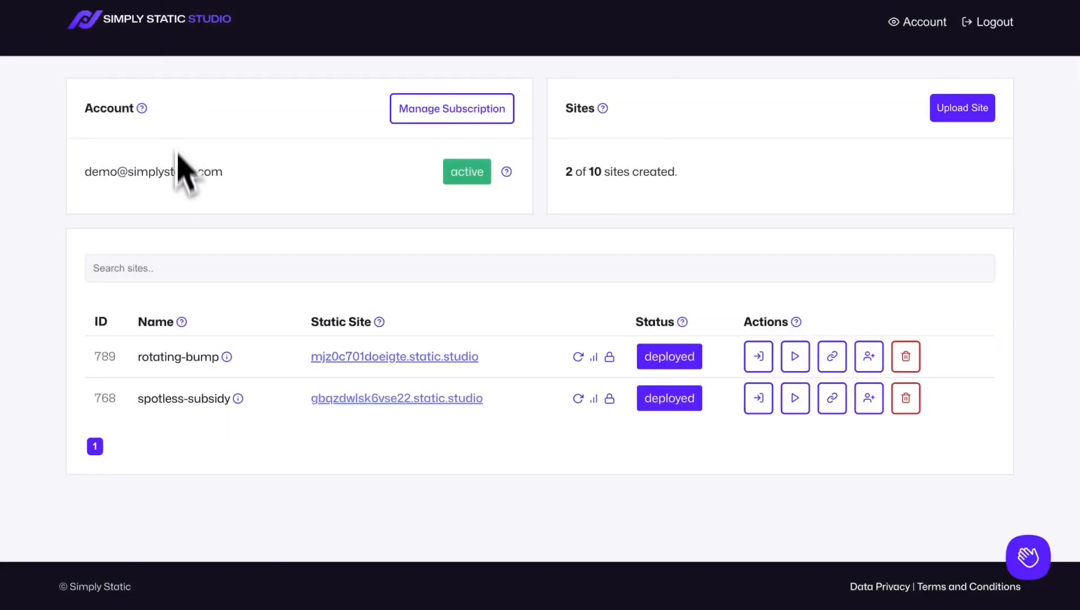
pyautogui.click(757, 362)
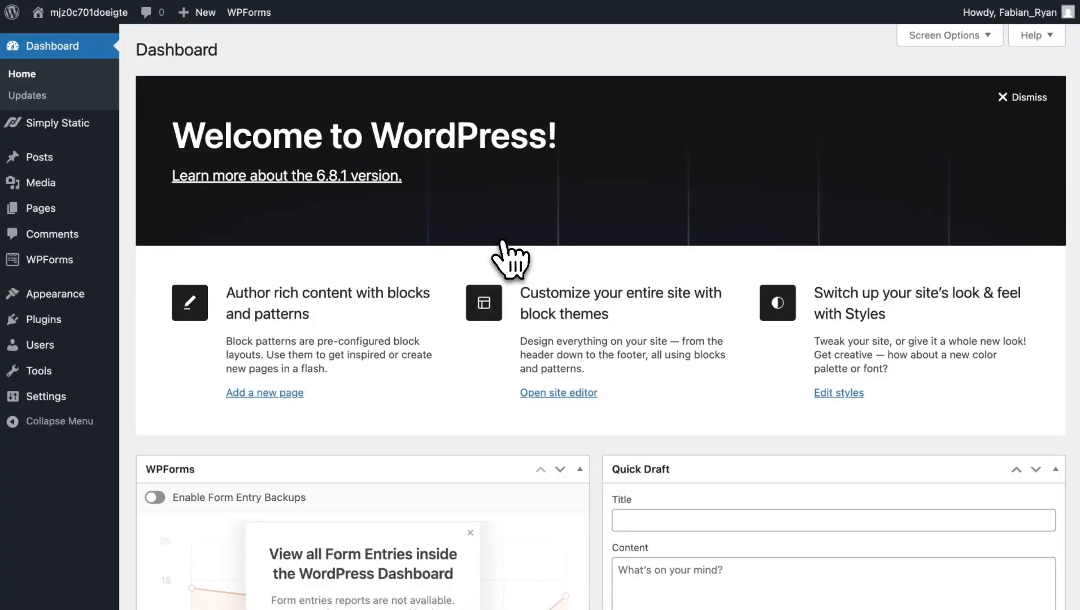
pyautogui.moveTo(19, 137)
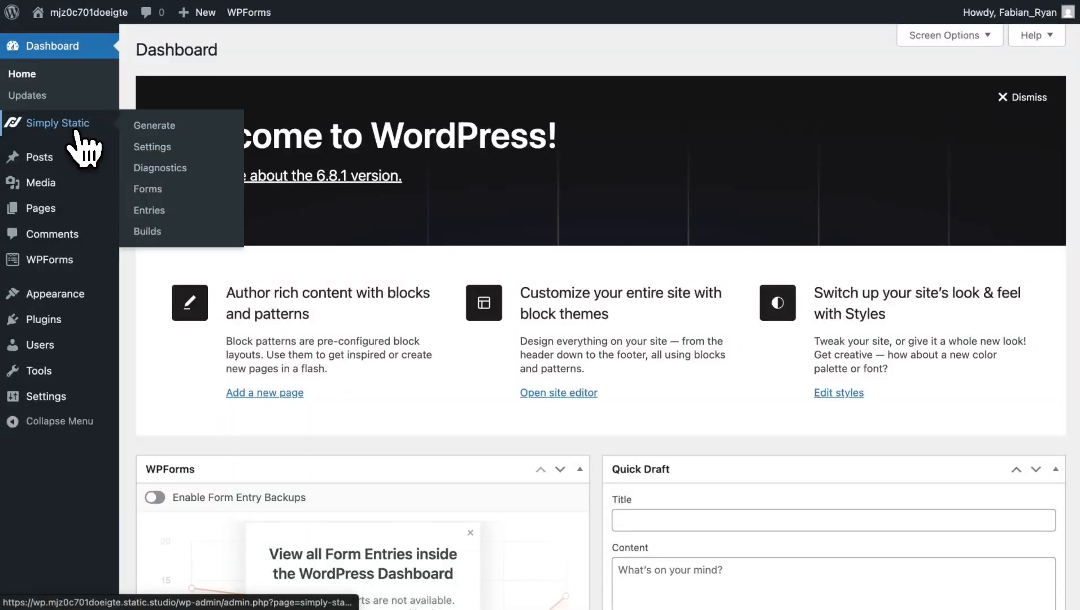
pyautogui.click(146, 209)
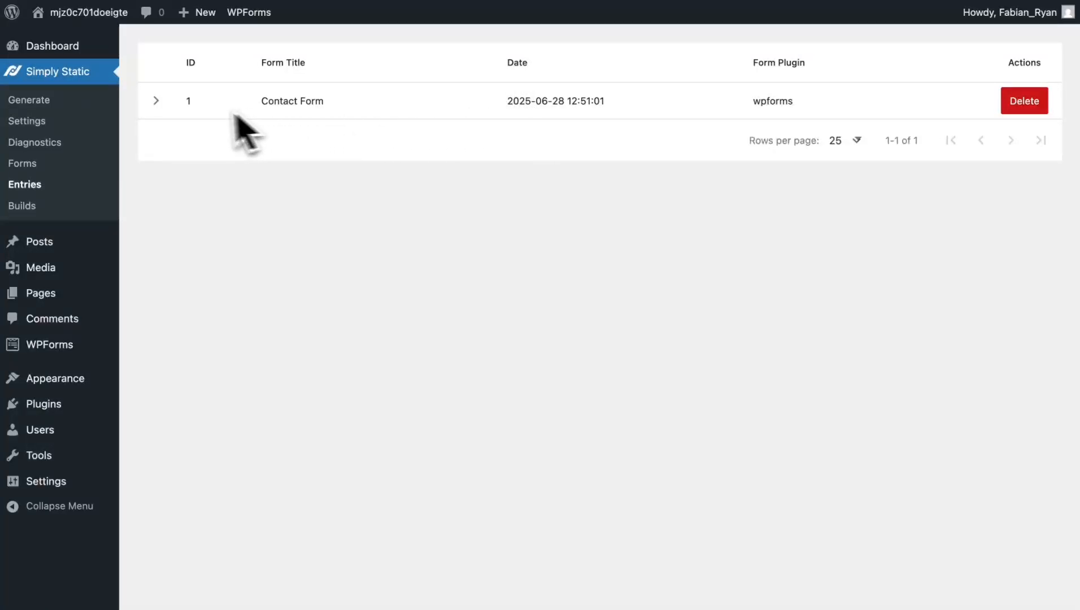
pyautogui.click(155, 101)
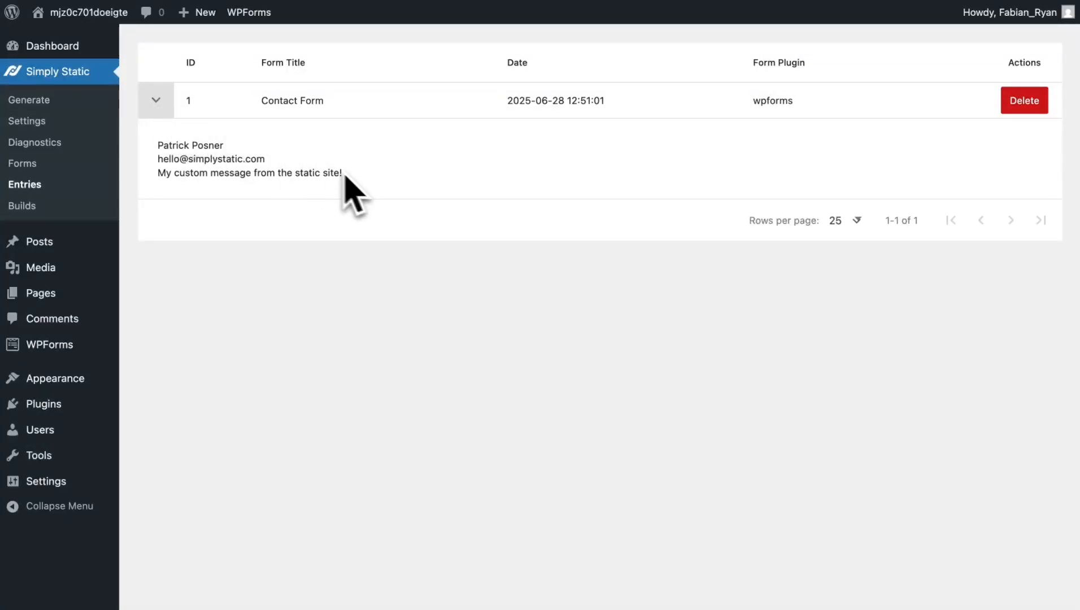